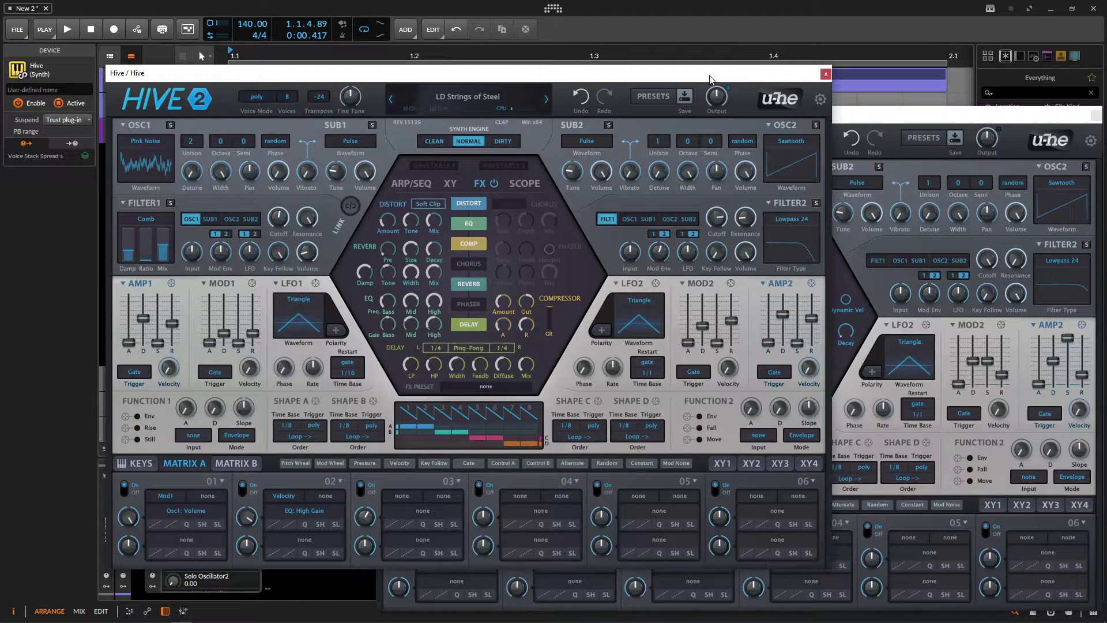
Step: Raise the Hive track's VVerb send to -6.6 dB, A/B-ing the reference patch's reverb
drag(710, 73, 880, 59)
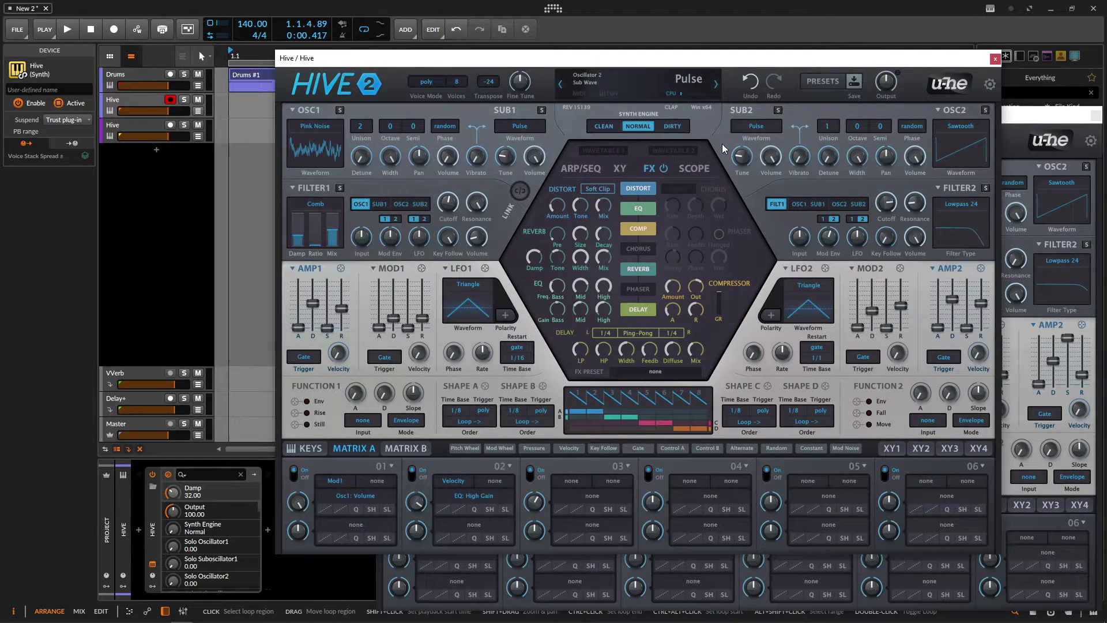
click(127, 526)
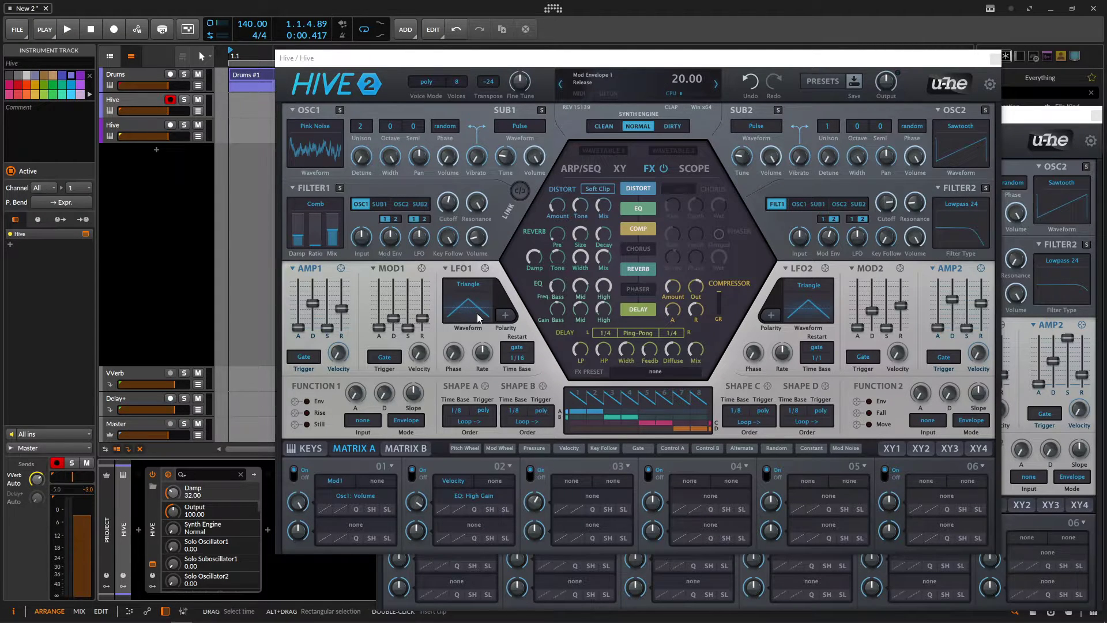
click(638, 270)
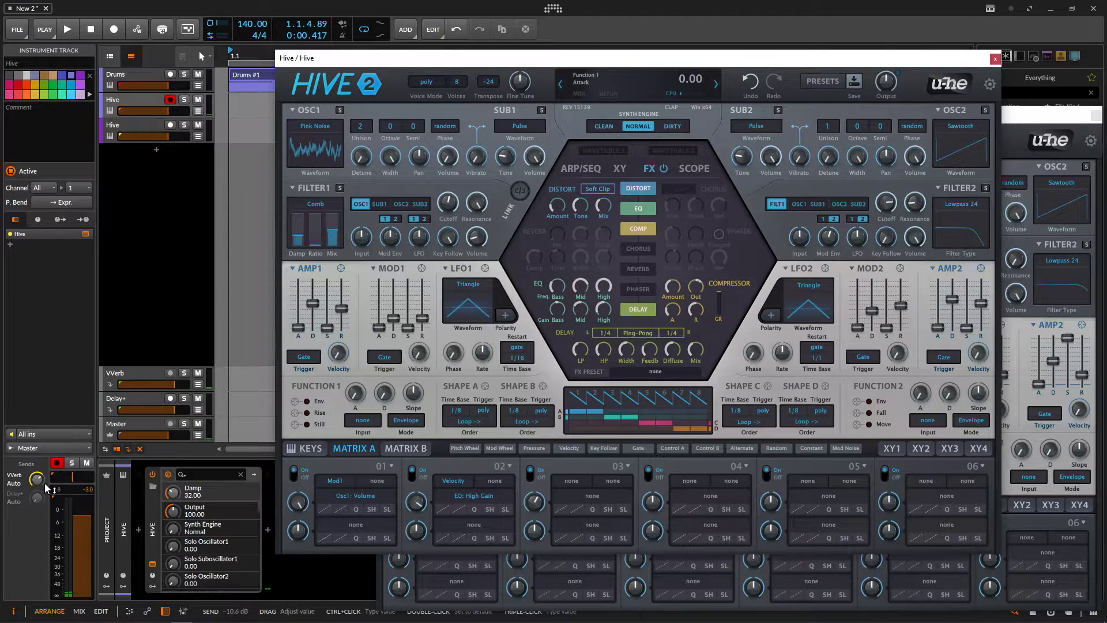
drag(45, 485, 38, 478)
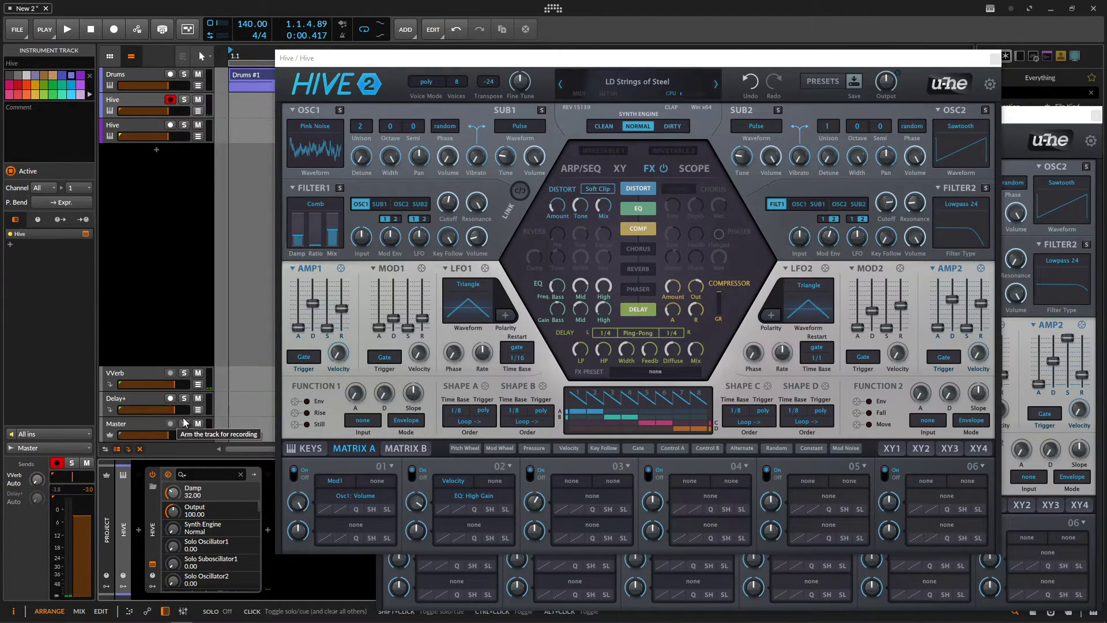
click(637, 272)
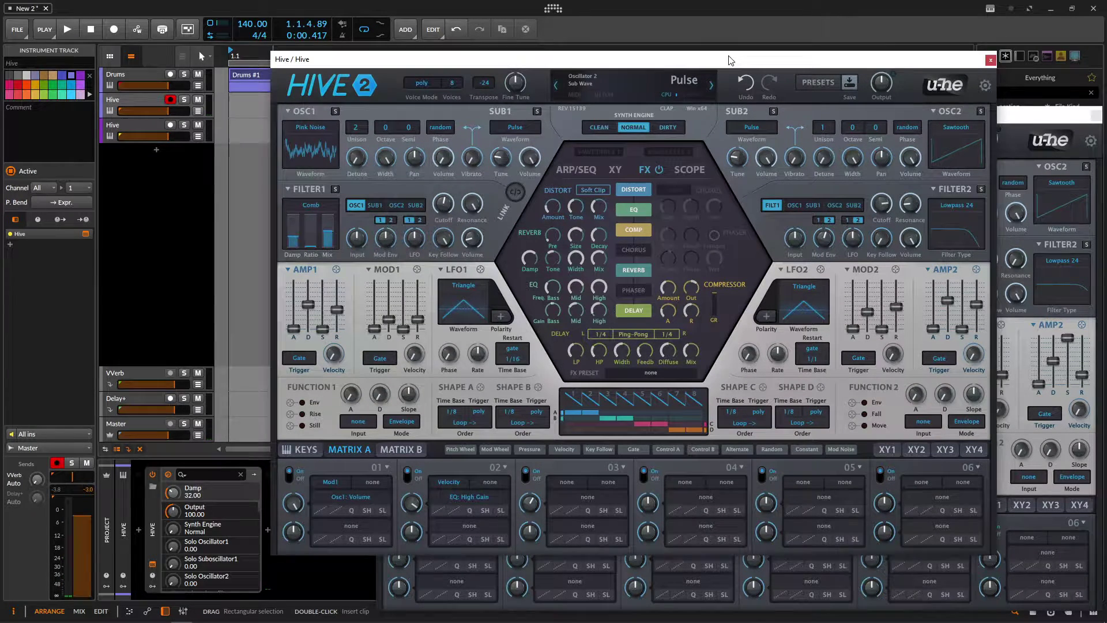
drag(735, 57, 531, 56)
Step: Arrange the reference and New INIT Hive windows side by side
click(836, 115)
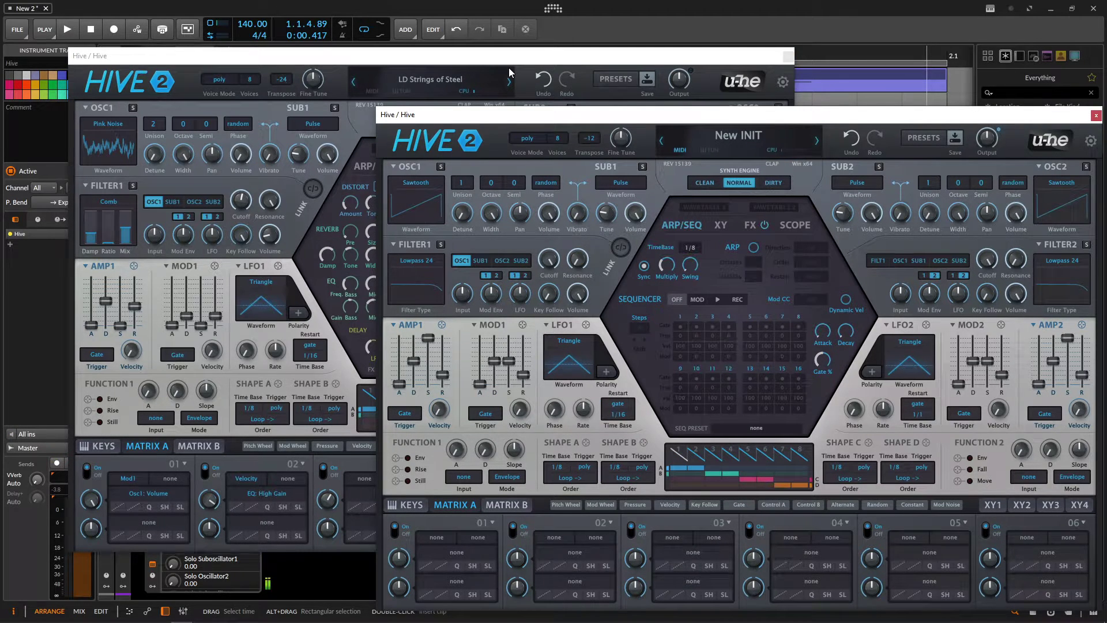
click(489, 54)
drag(489, 54, 426, 67)
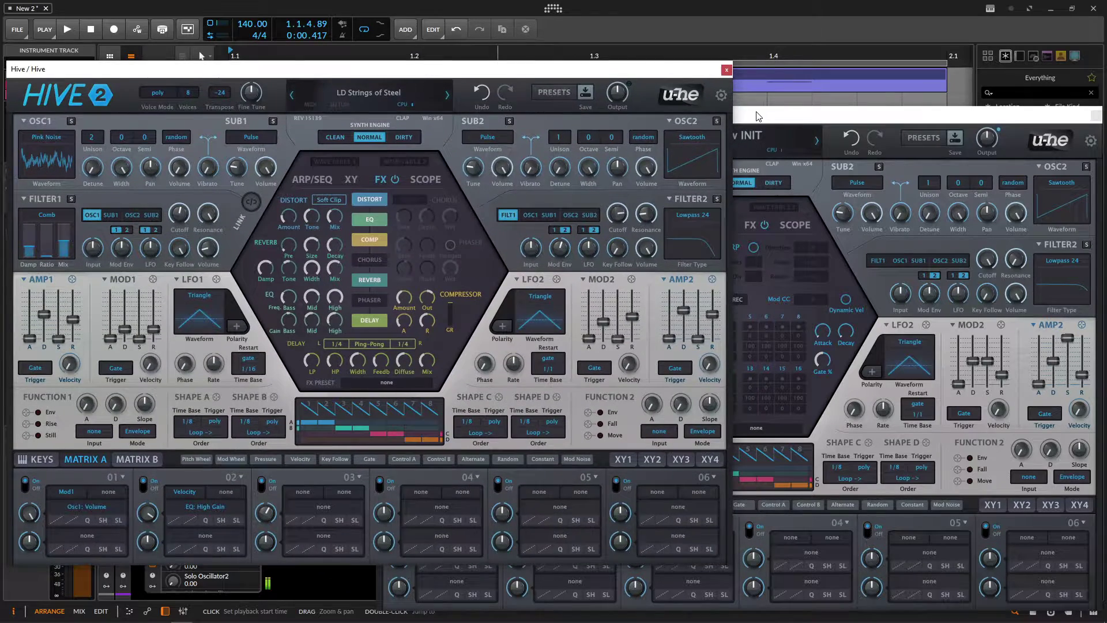
click(752, 110)
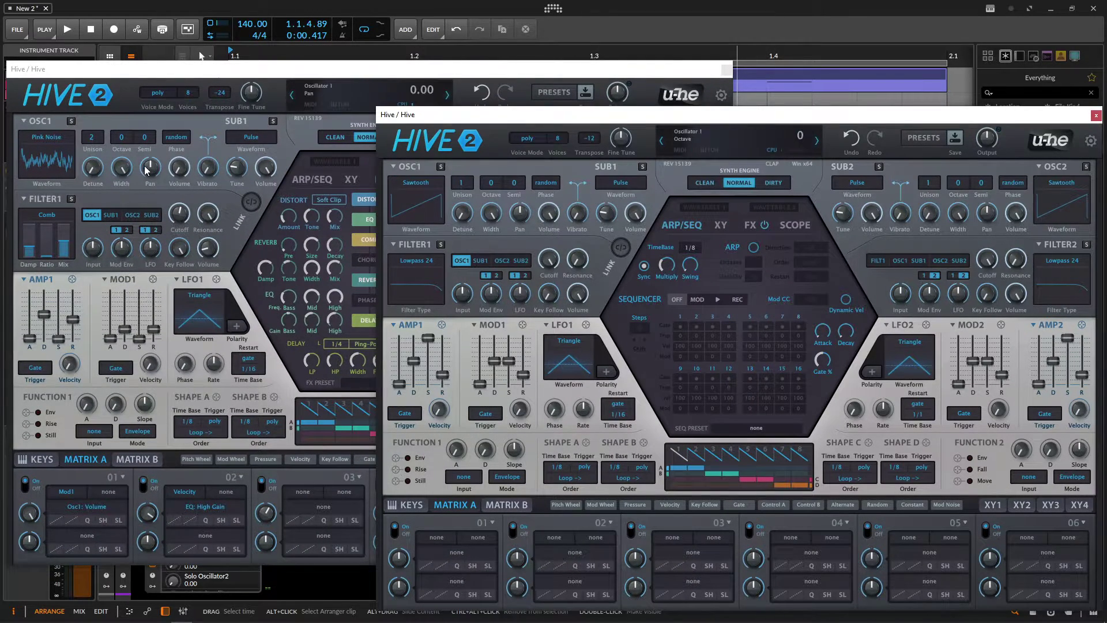
Step: Set oscillator 1's waveform to Pink Noise with 2 unison voices
click(422, 185)
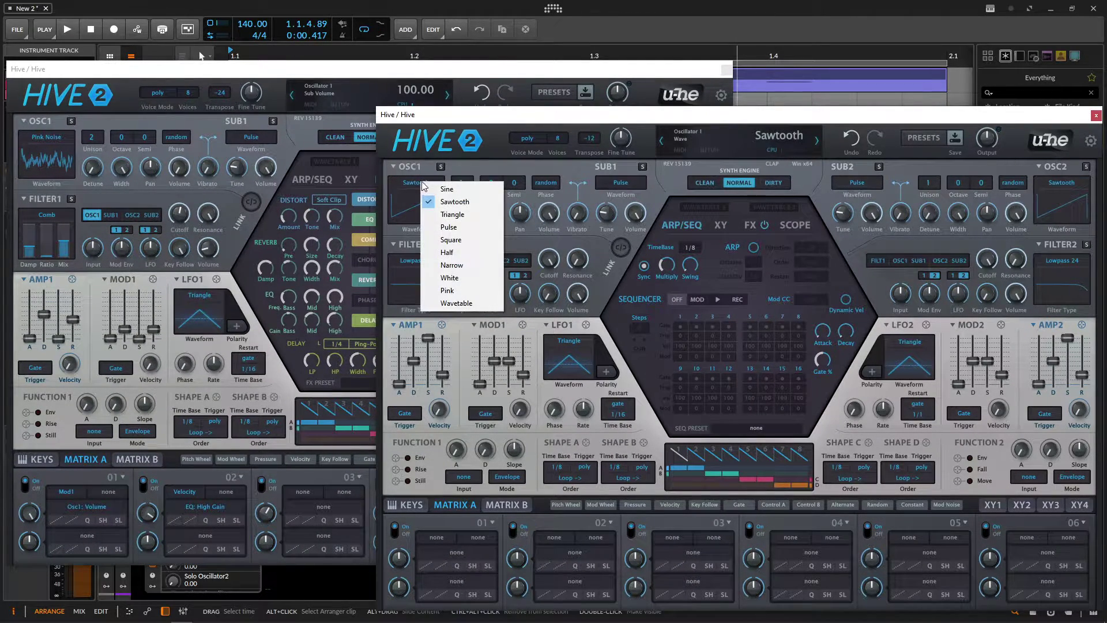
click(466, 297)
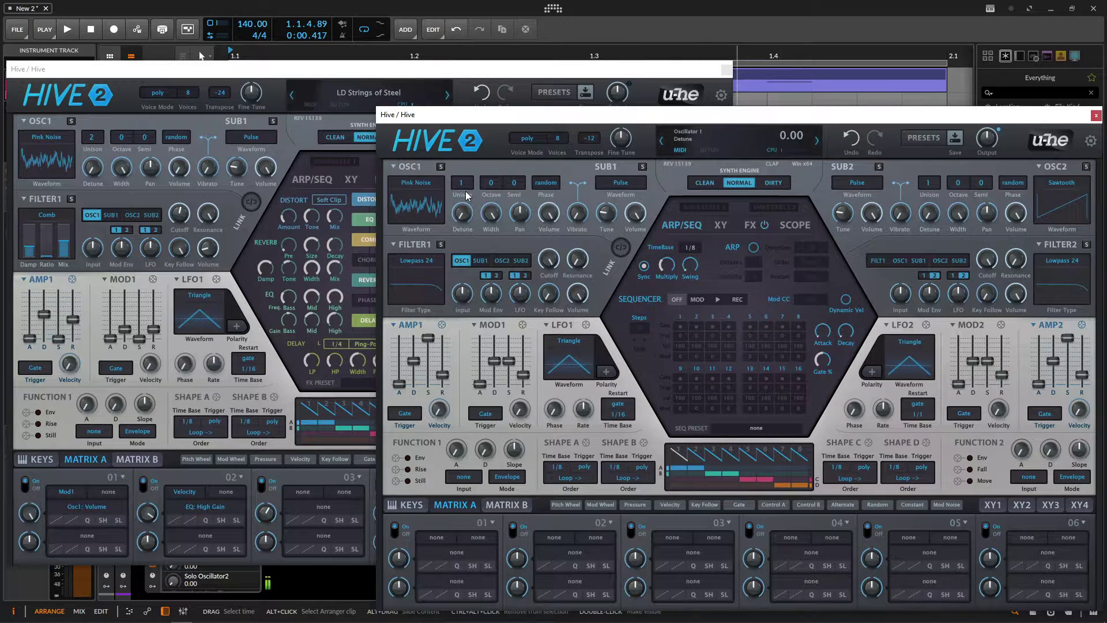
scroll(465, 186, up, 1)
click(435, 269)
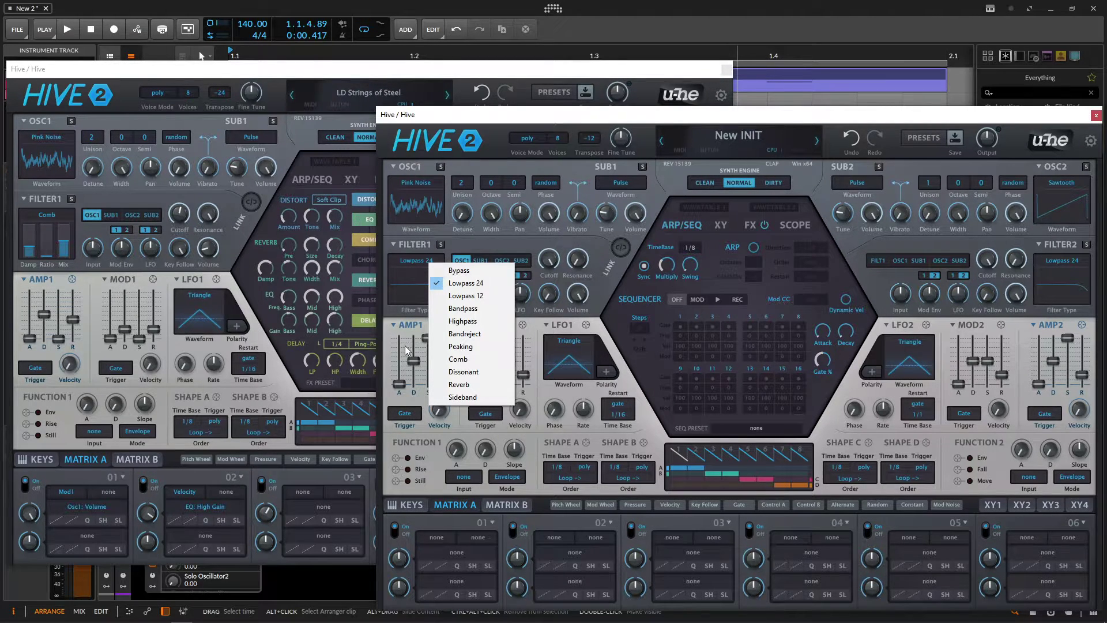
Step: Make filter 1 a Comb filter with Damp about 32 and Cutoff at 95
click(462, 360)
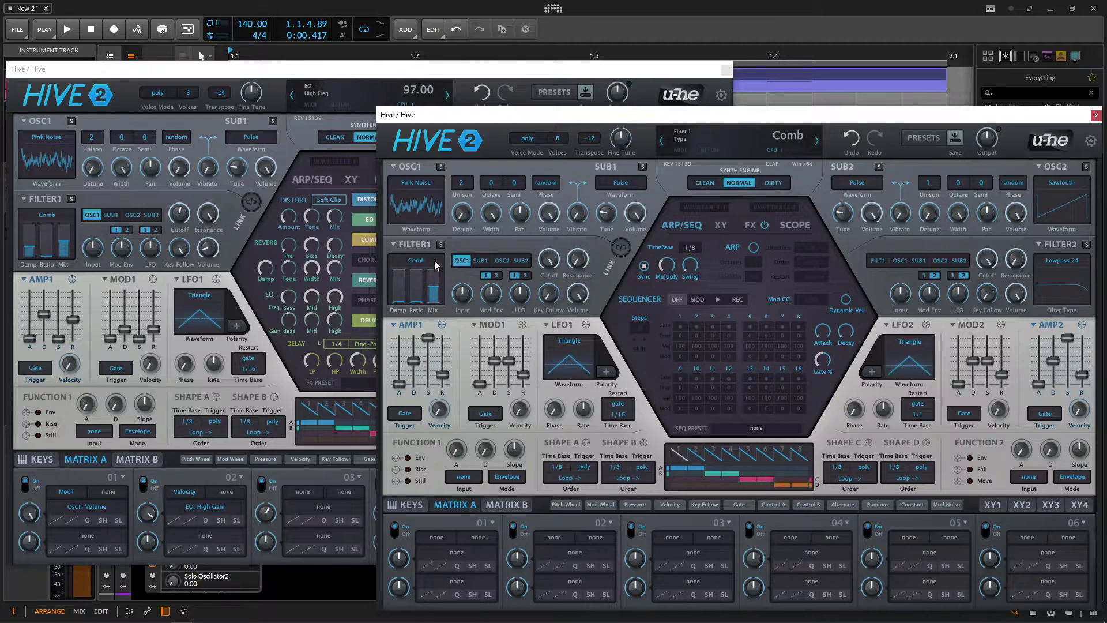
drag(401, 297, 400, 293)
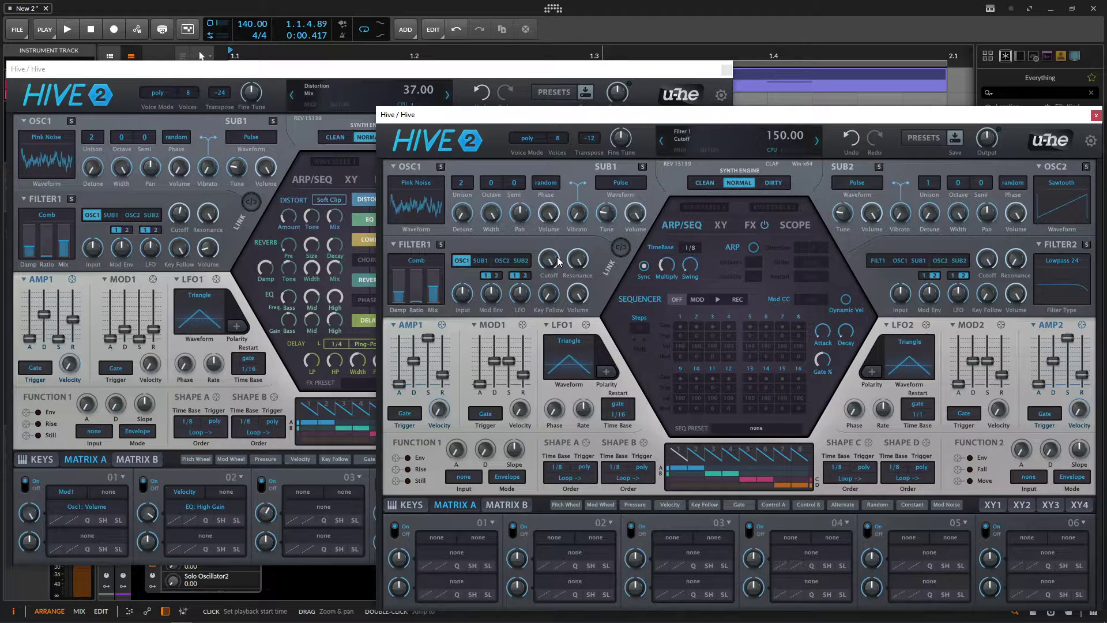
drag(558, 262, 541, 335)
drag(548, 253, 535, 239)
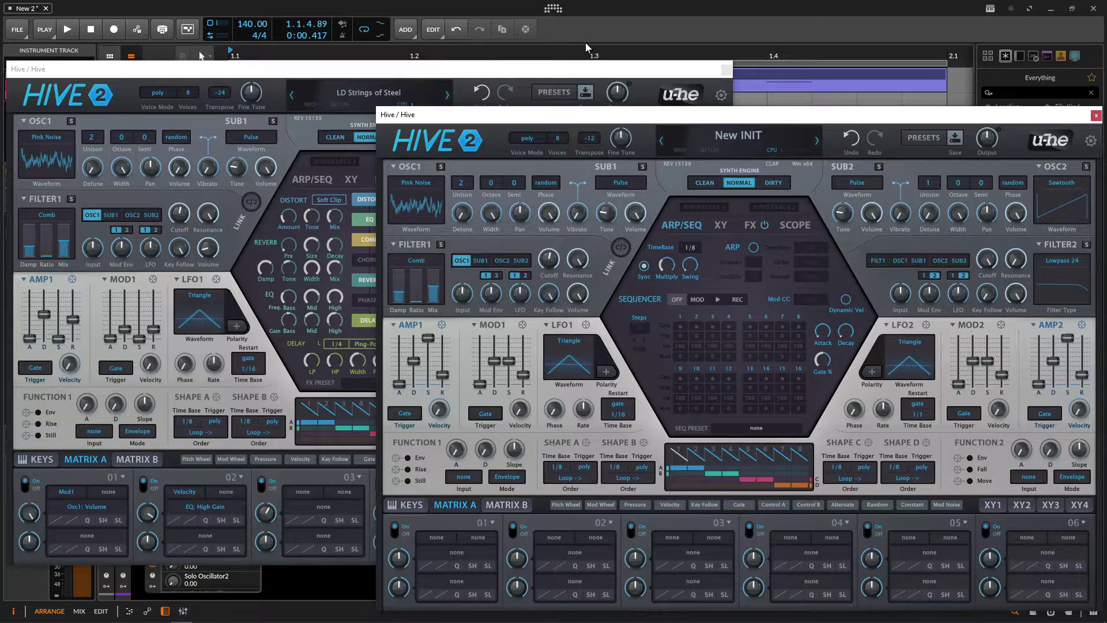
mouse_move(551, 262)
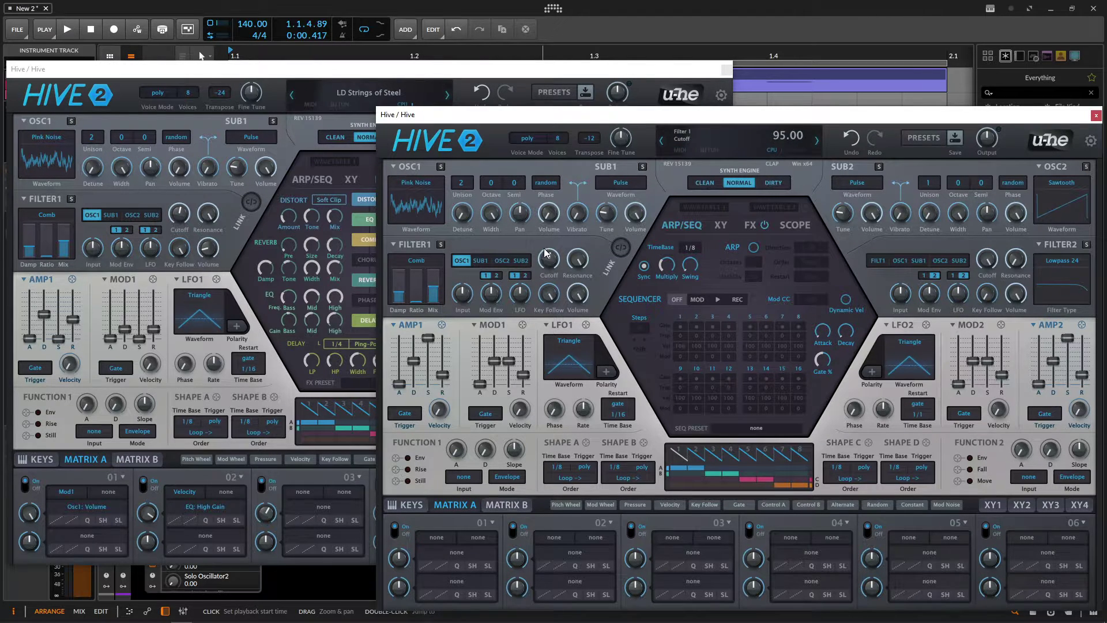
Step: Set oscillator 1 volume to 0 and route MOD1 to it in matrix slot 01
double_click(551, 222)
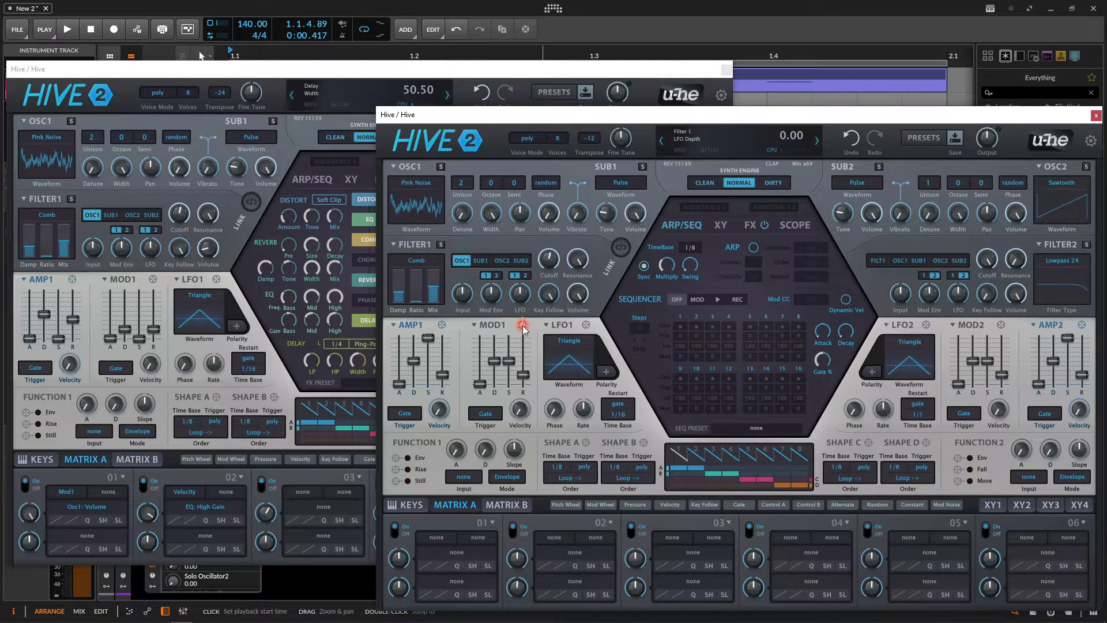
drag(523, 325, 550, 222)
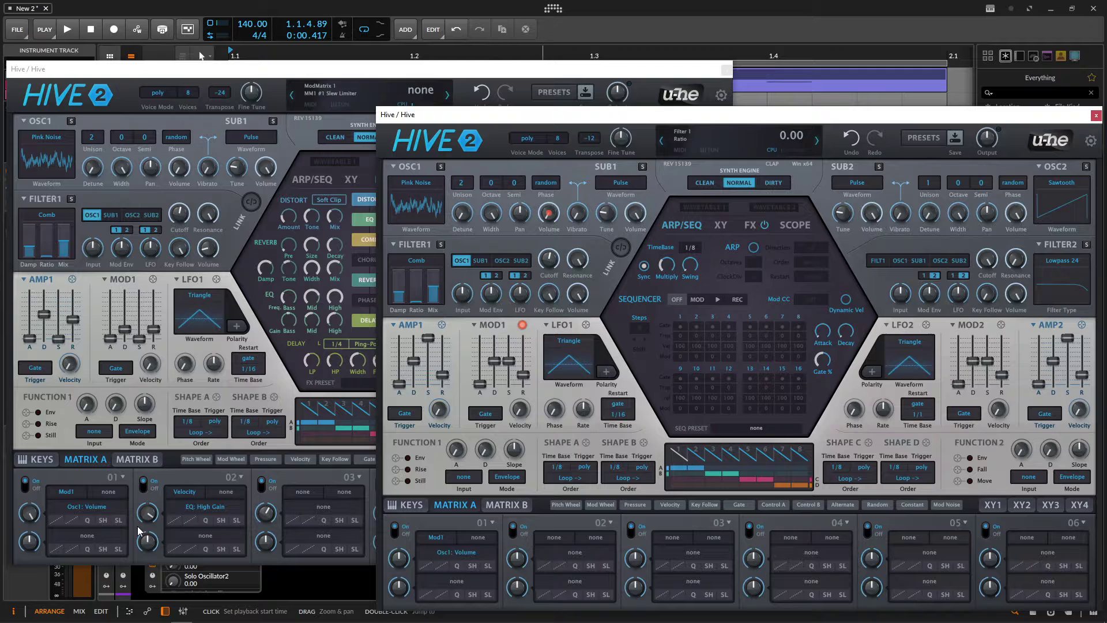
drag(398, 571, 411, 561)
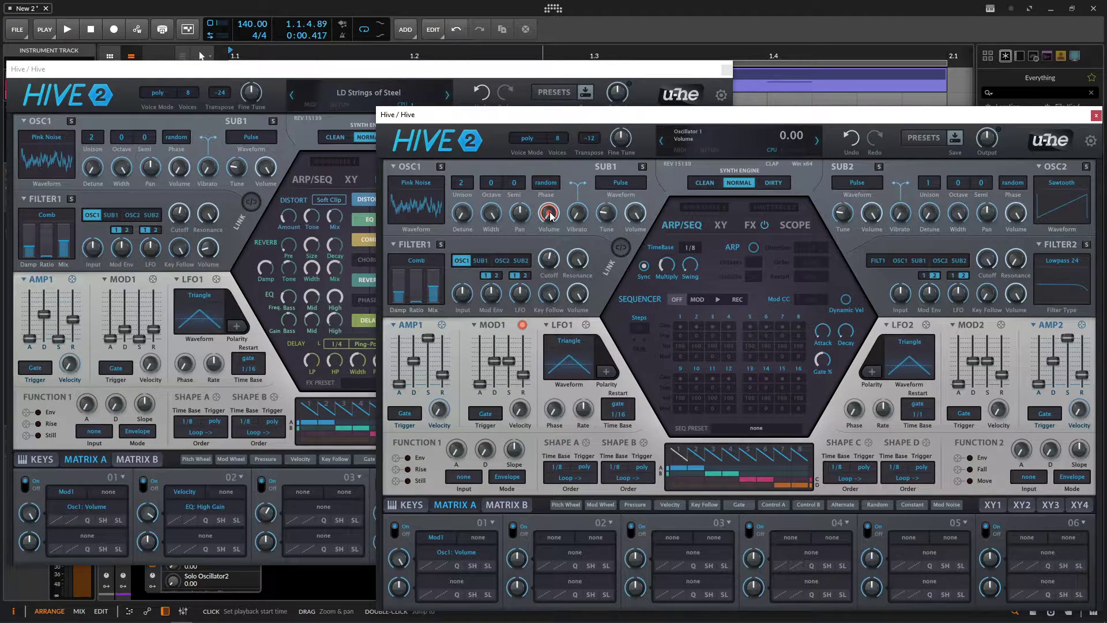
drag(551, 212, 552, 217)
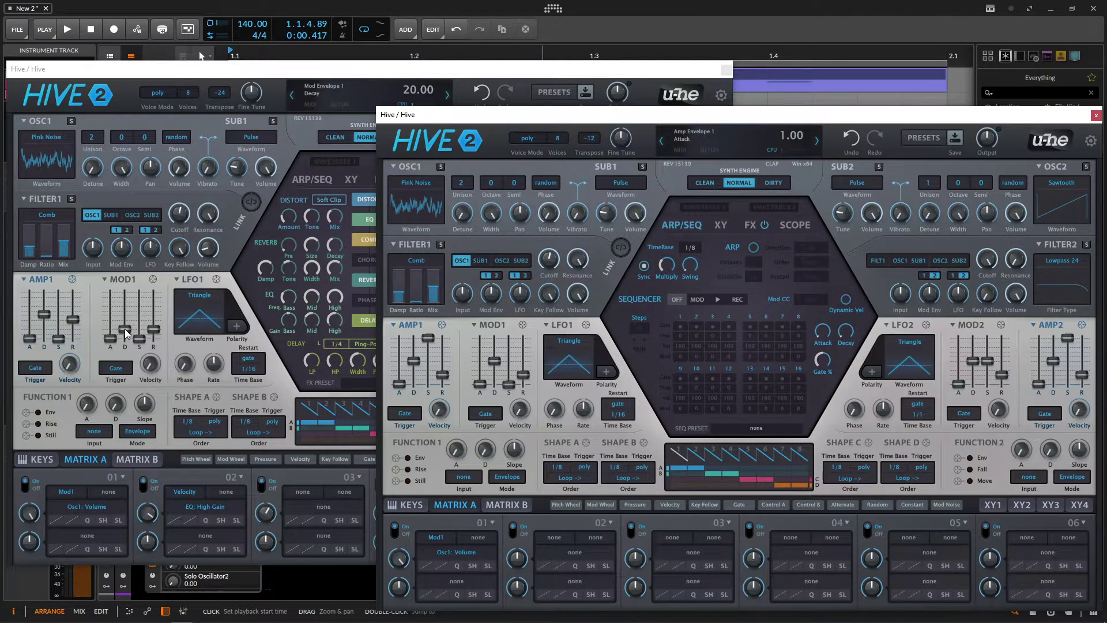
Step: Lower the MOD1 envelope decay to about 27
drag(499, 361, 500, 368)
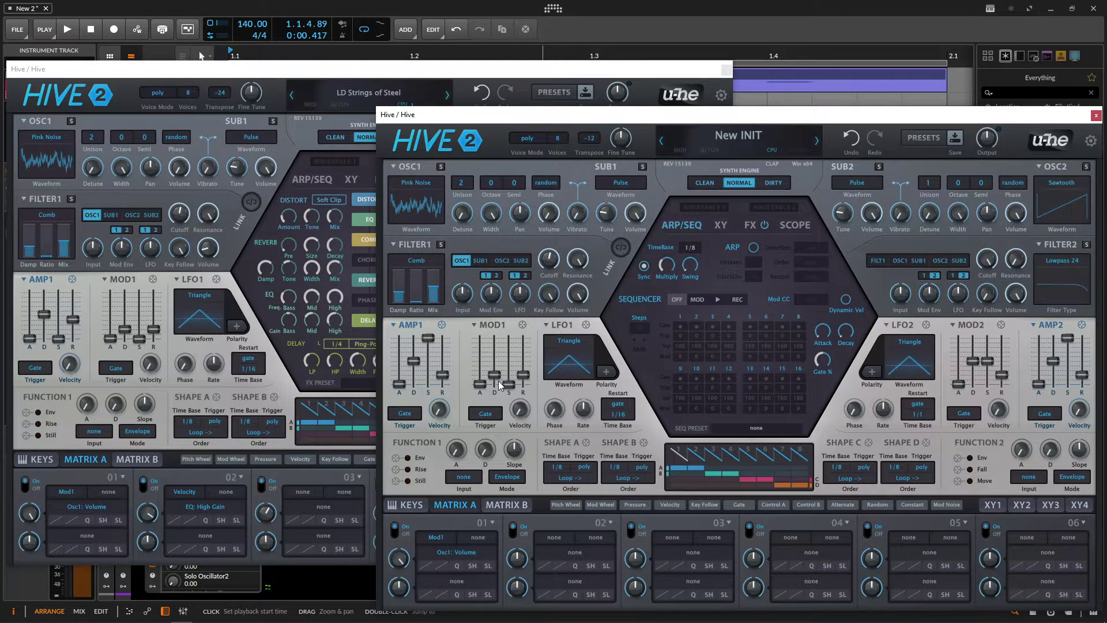
Step: Raise the AMP1 envelope release to 41, matching the reference
mouse_move(484, 379)
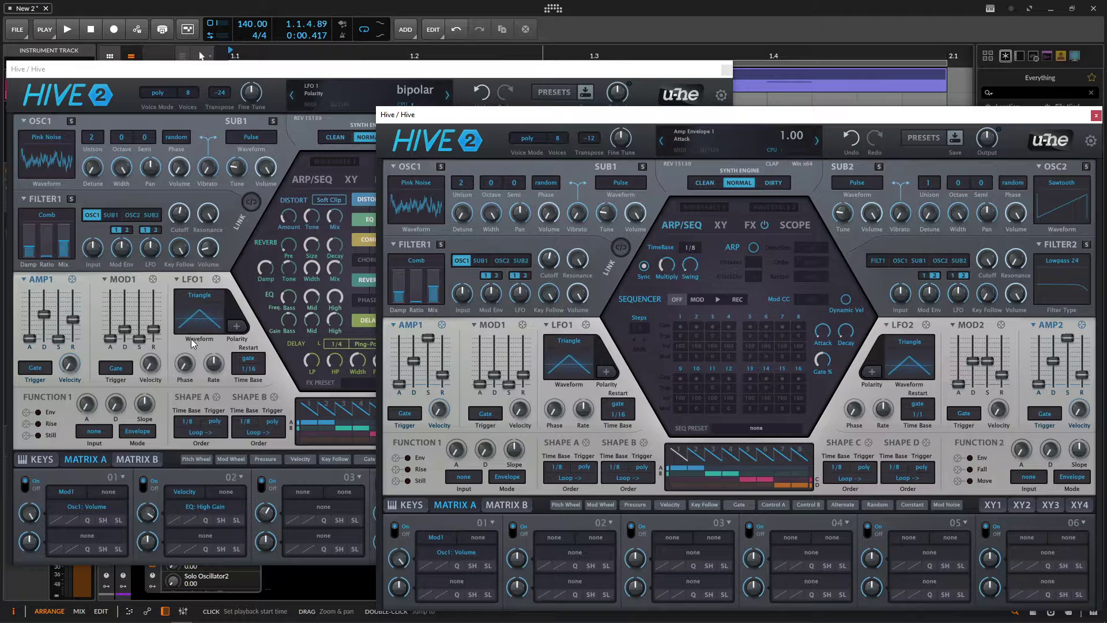
mouse_move(39, 336)
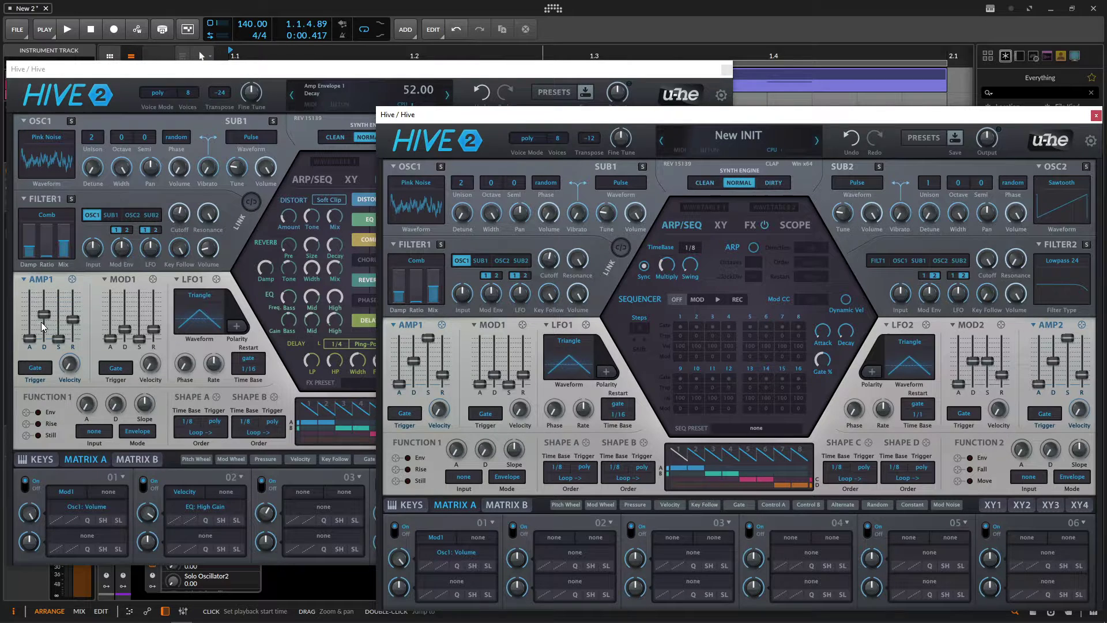
mouse_move(418, 361)
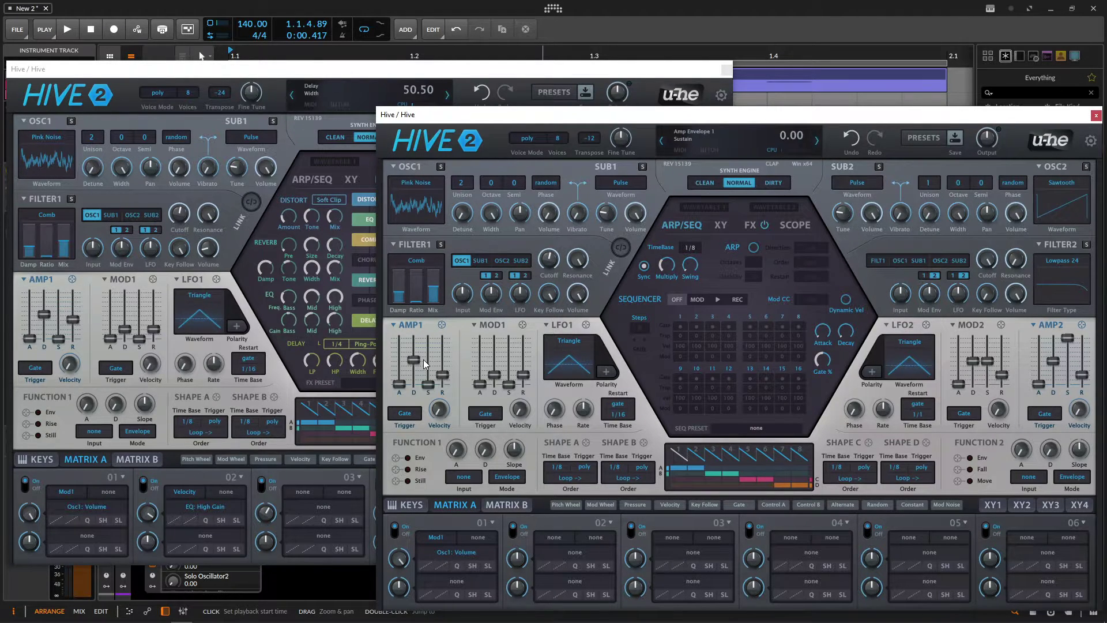
drag(444, 369, 441, 365)
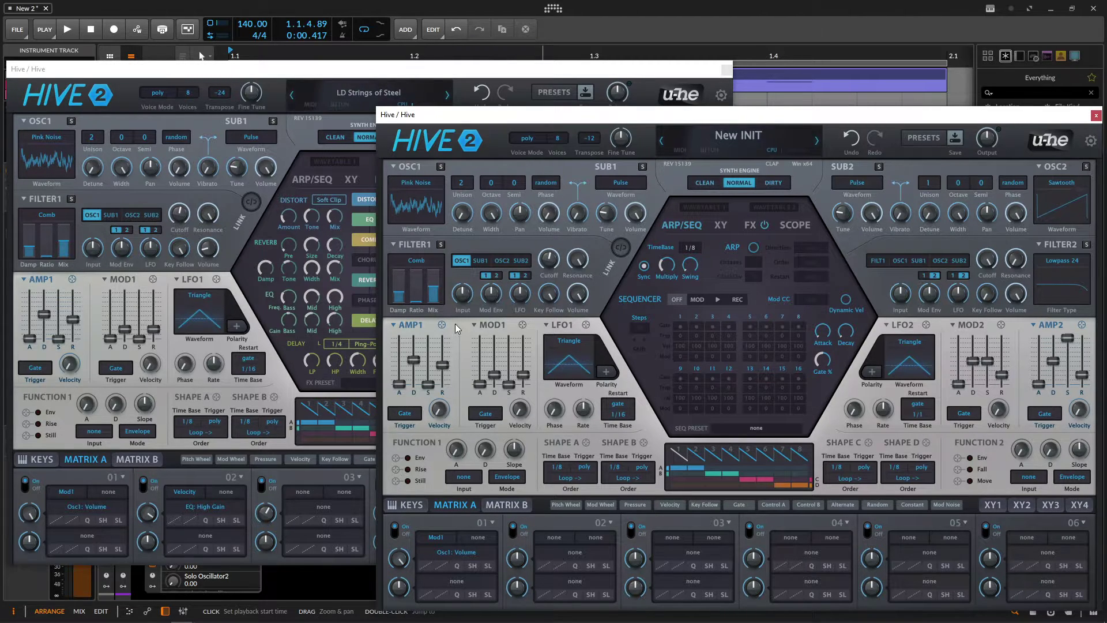
Step: Feed filter 1 into filter 2 and set filter 1 volume to 11, per the reference
click(519, 77)
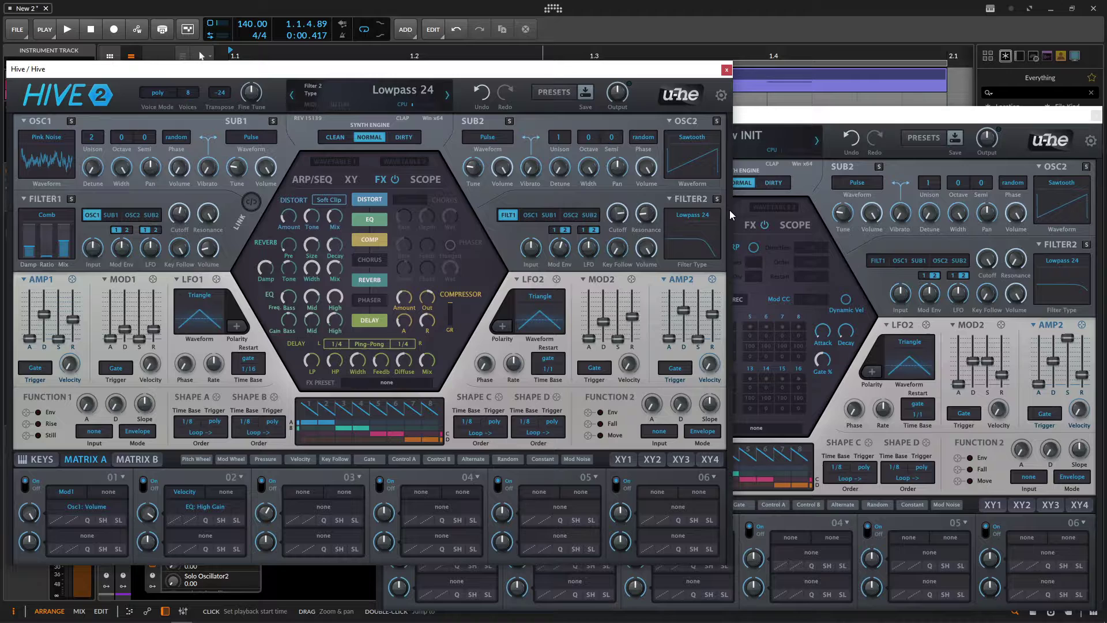
click(849, 139)
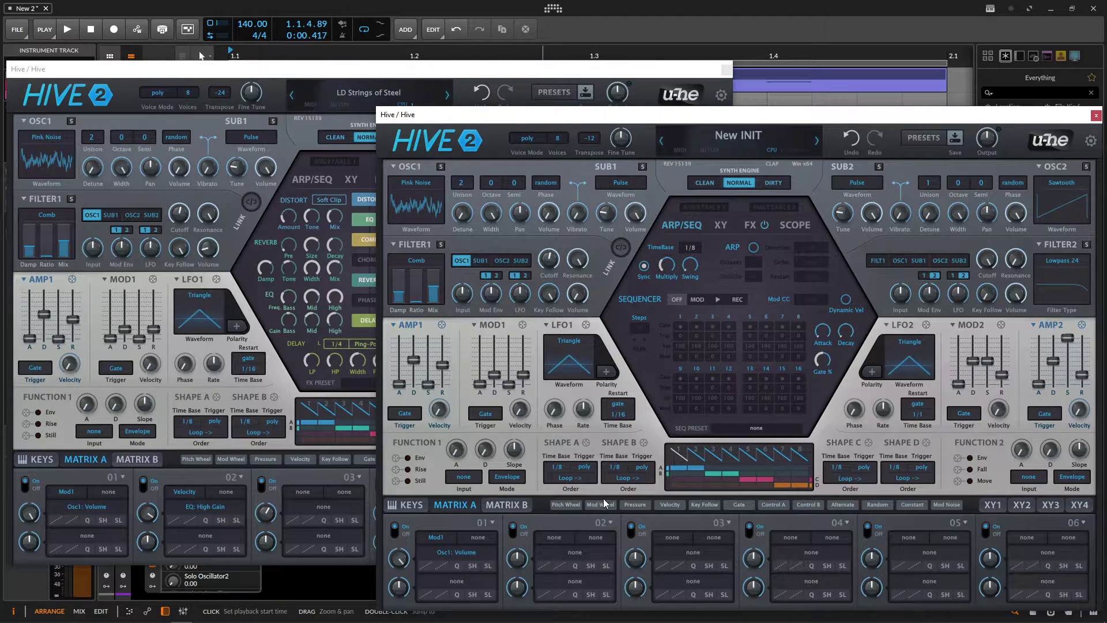
click(878, 260)
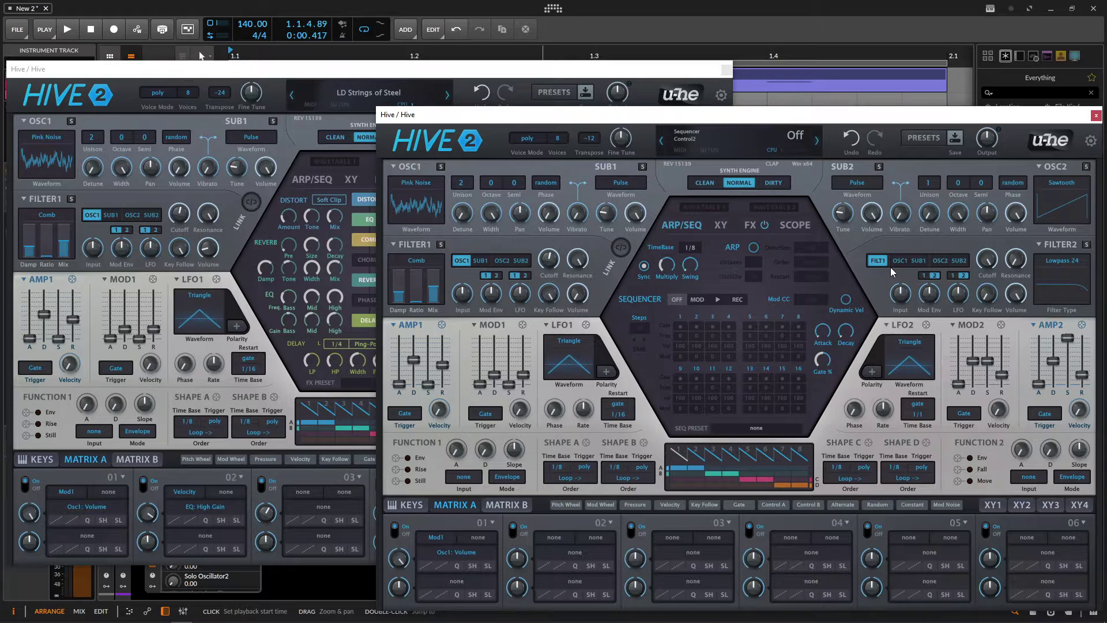
click(244, 237)
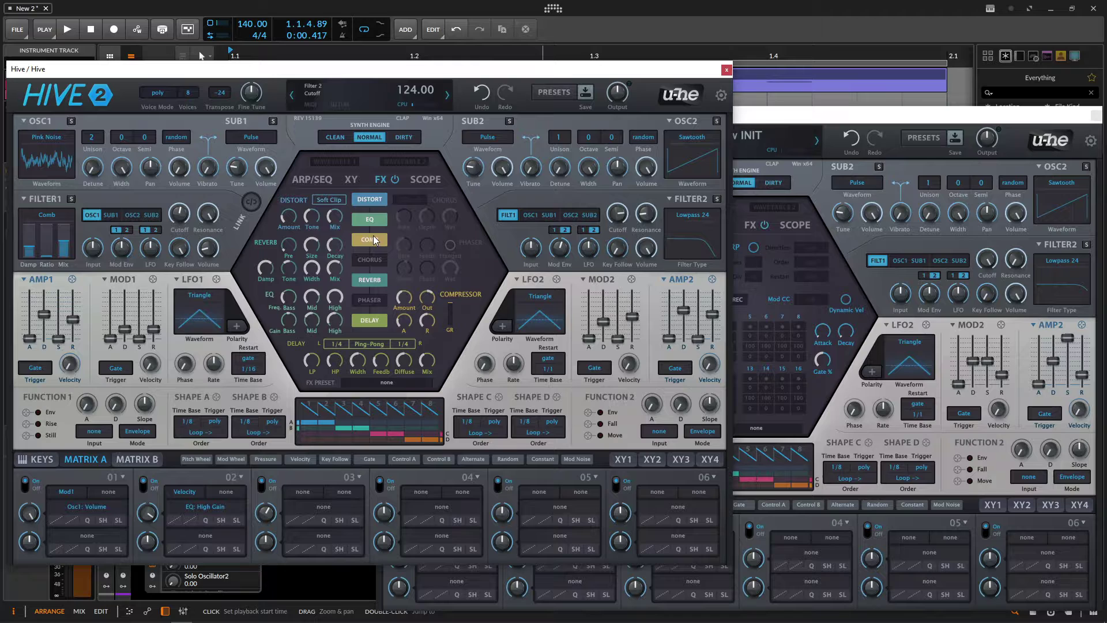
click(833, 245)
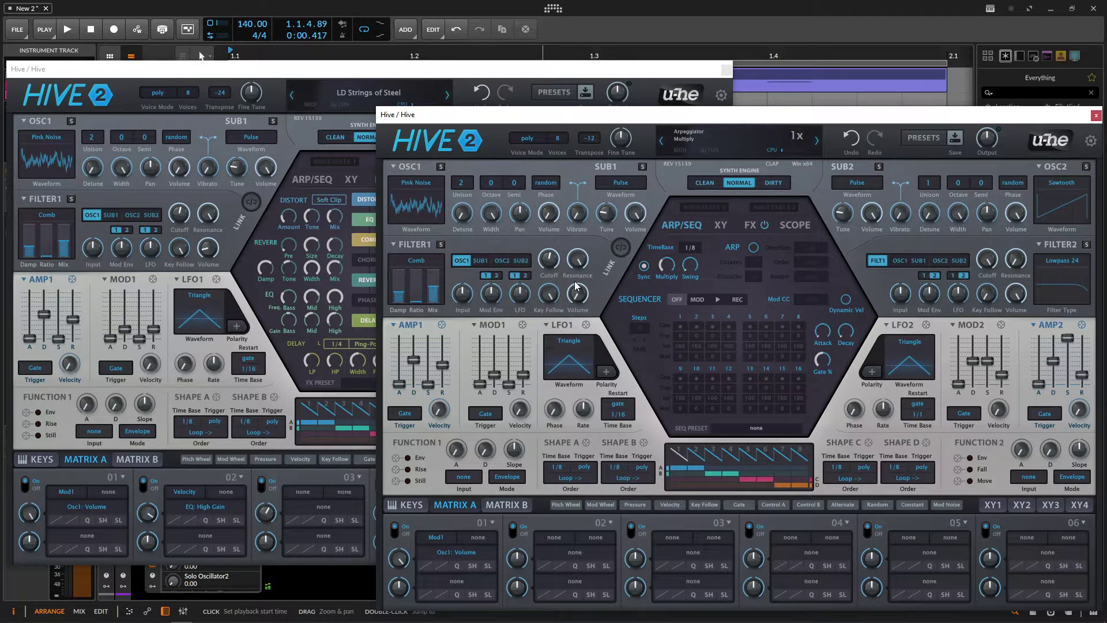
click(258, 252)
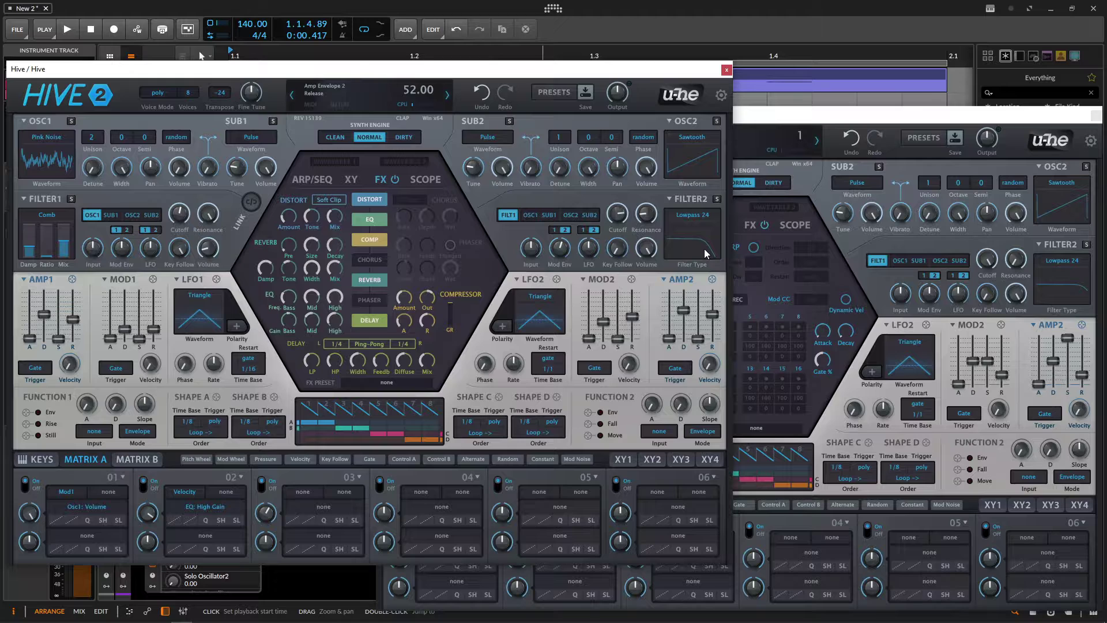
click(826, 130)
drag(575, 299, 571, 277)
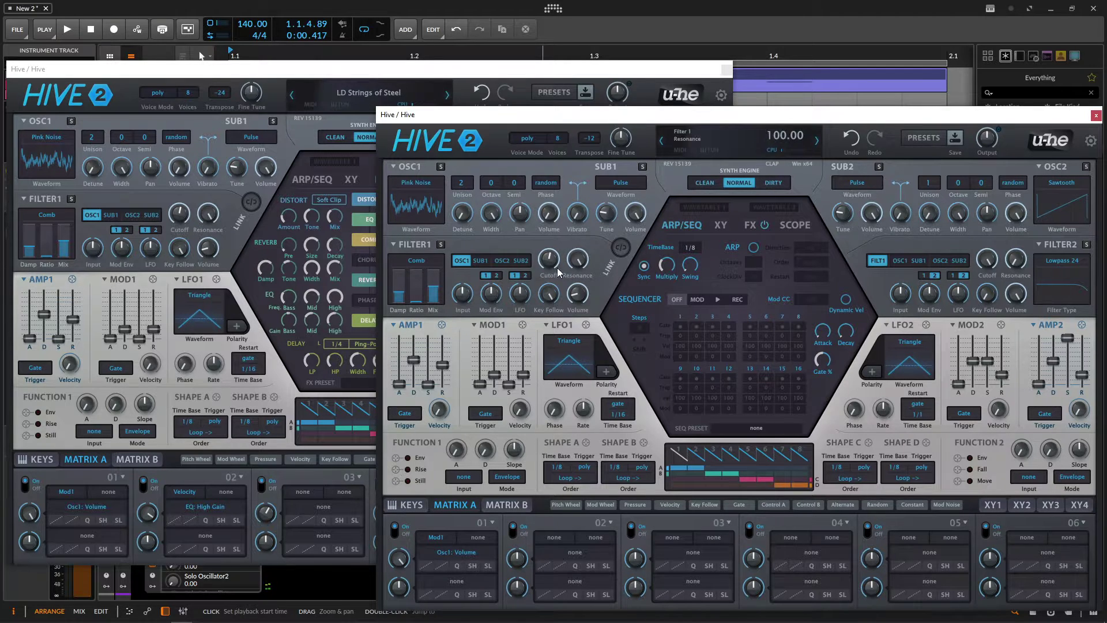
mouse_move(554, 305)
Step: Lower Filter 2 cutoff and match its resonance, envelope depth 14.00 and key follow to the reference
click(518, 71)
mouse_move(622, 221)
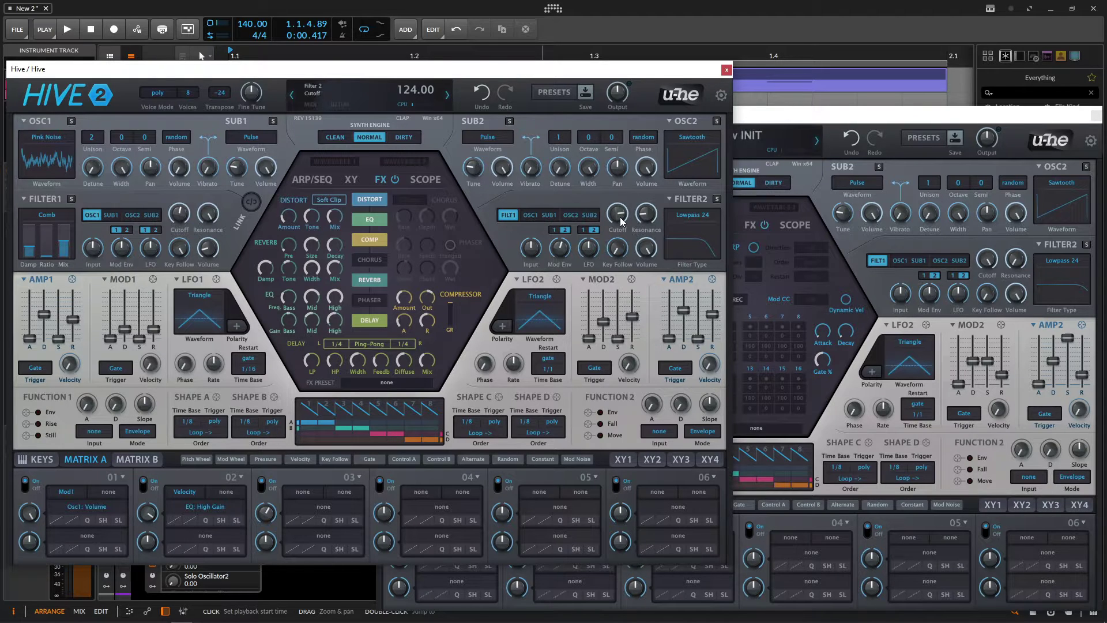
drag(993, 261, 993, 286)
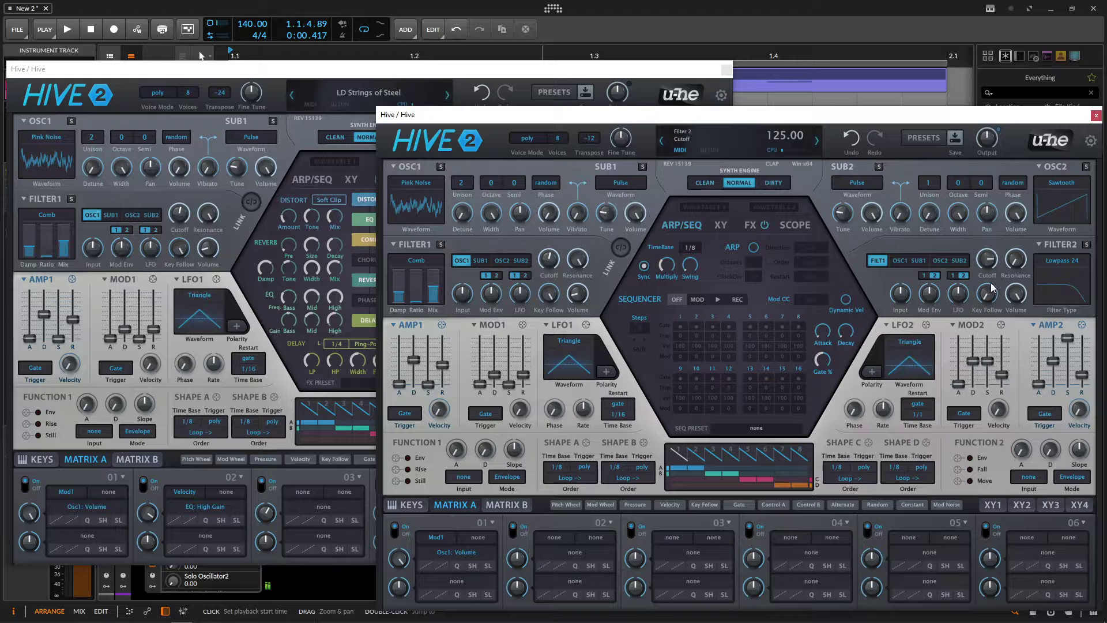
click(615, 92)
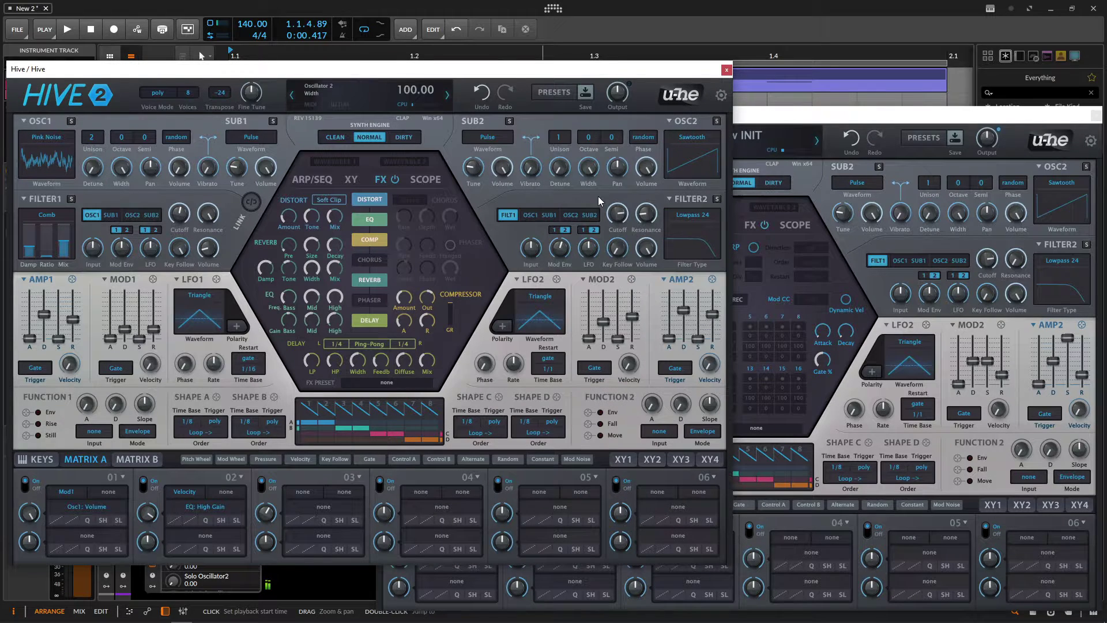
click(1016, 259)
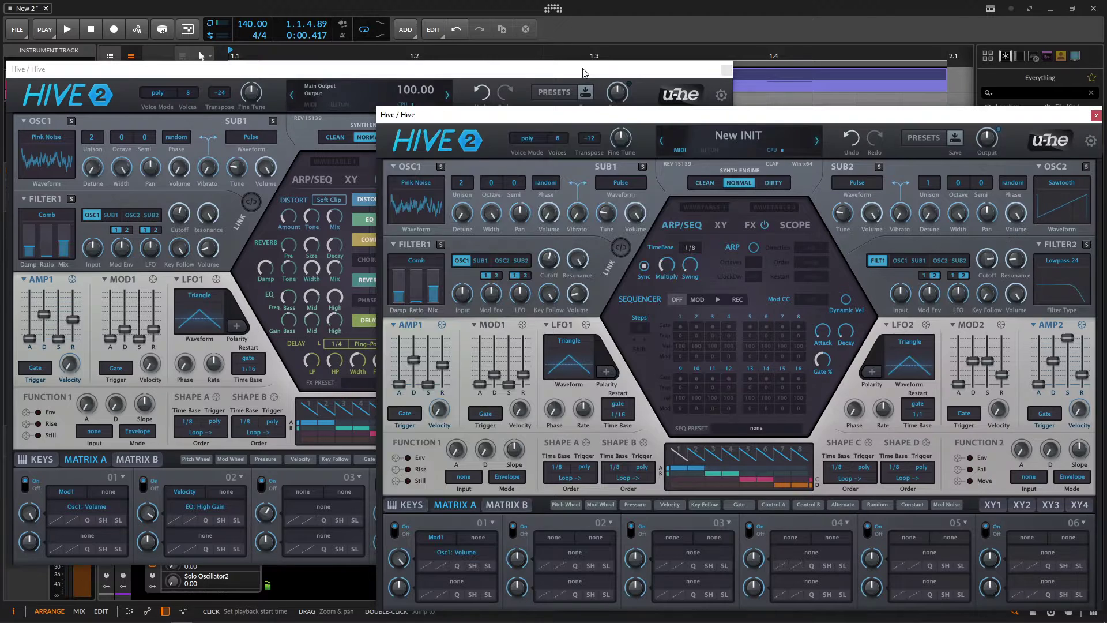
click(323, 259)
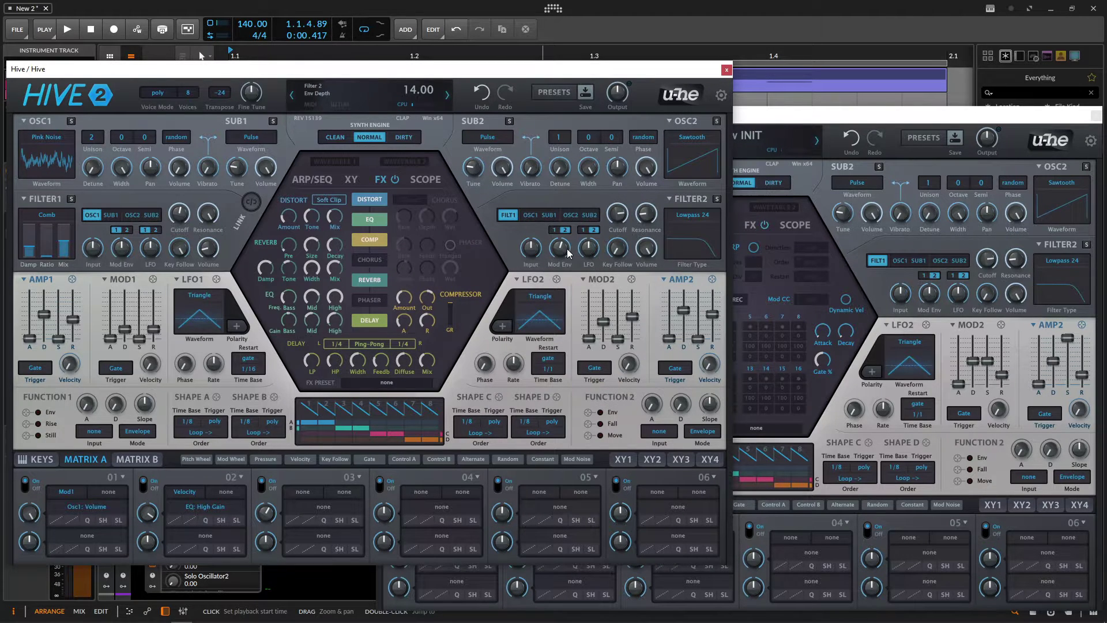
click(931, 292)
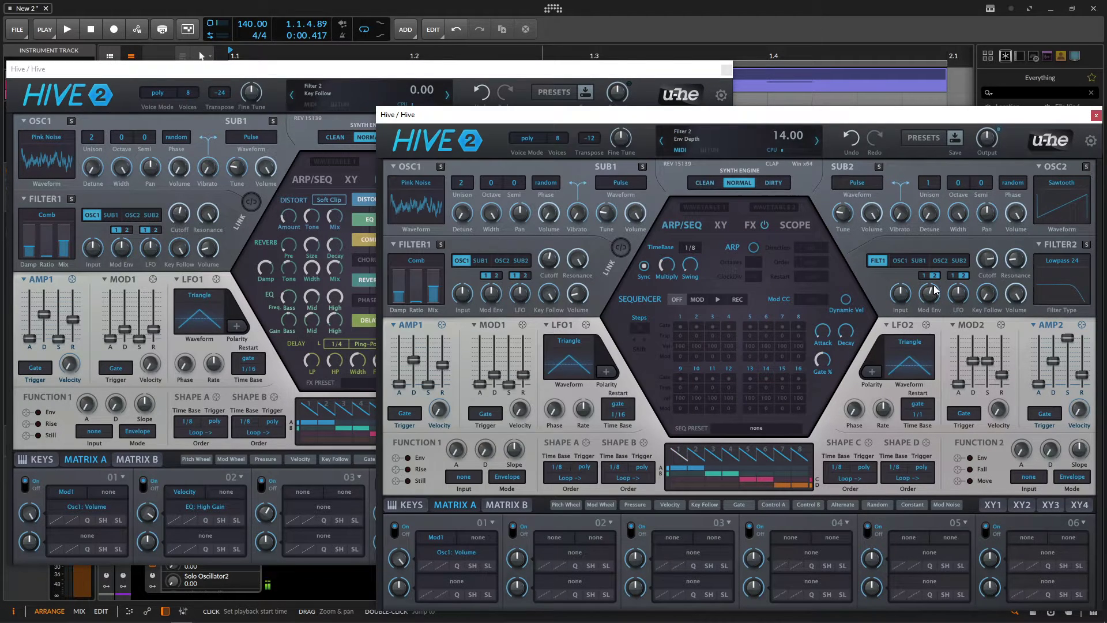
click(610, 262)
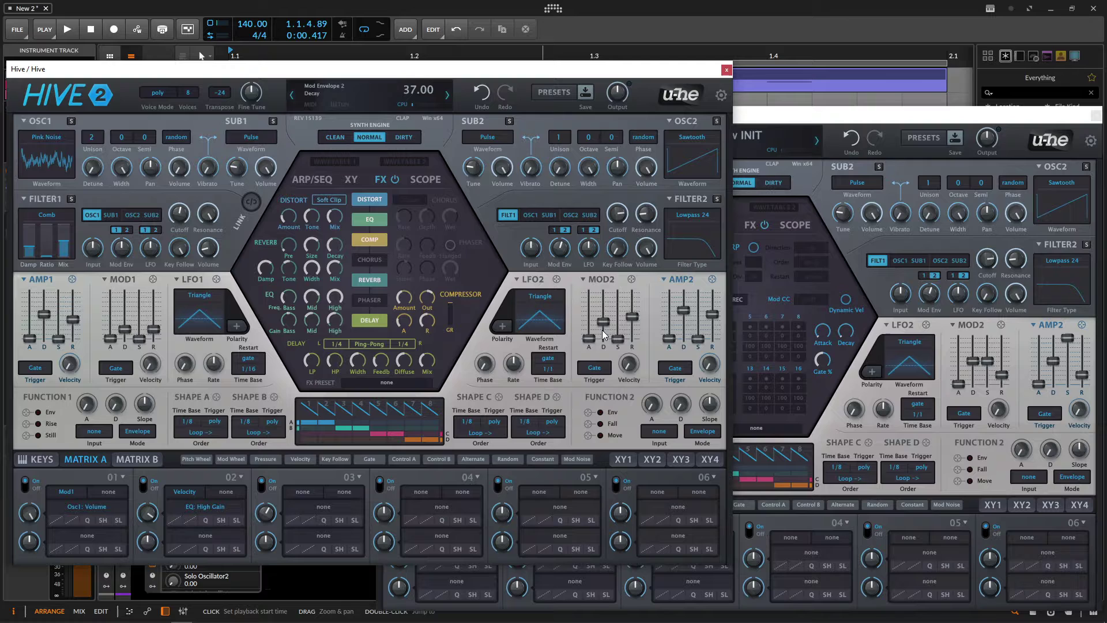
Step: Set Mod Envelope 2 decay to 37 and lower its sustain to the reference value
click(976, 372)
drag(976, 372, 1001, 361)
click(486, 69)
click(576, 69)
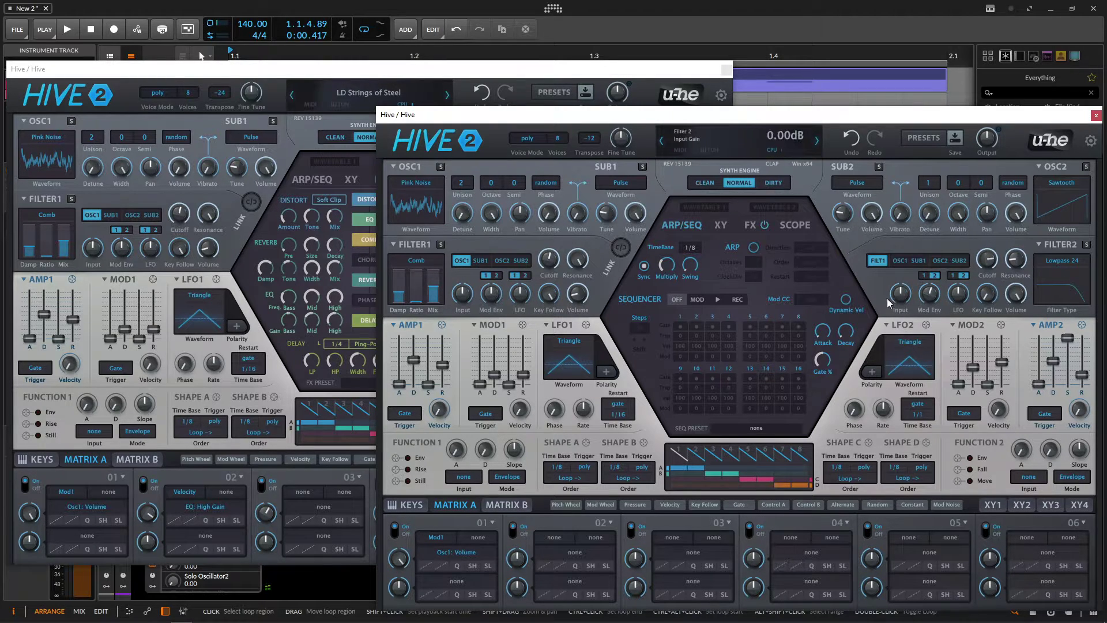
Step: Match Amp Envelope 2 to the reference, with decay 61 and release raised from 26 to 52
click(623, 69)
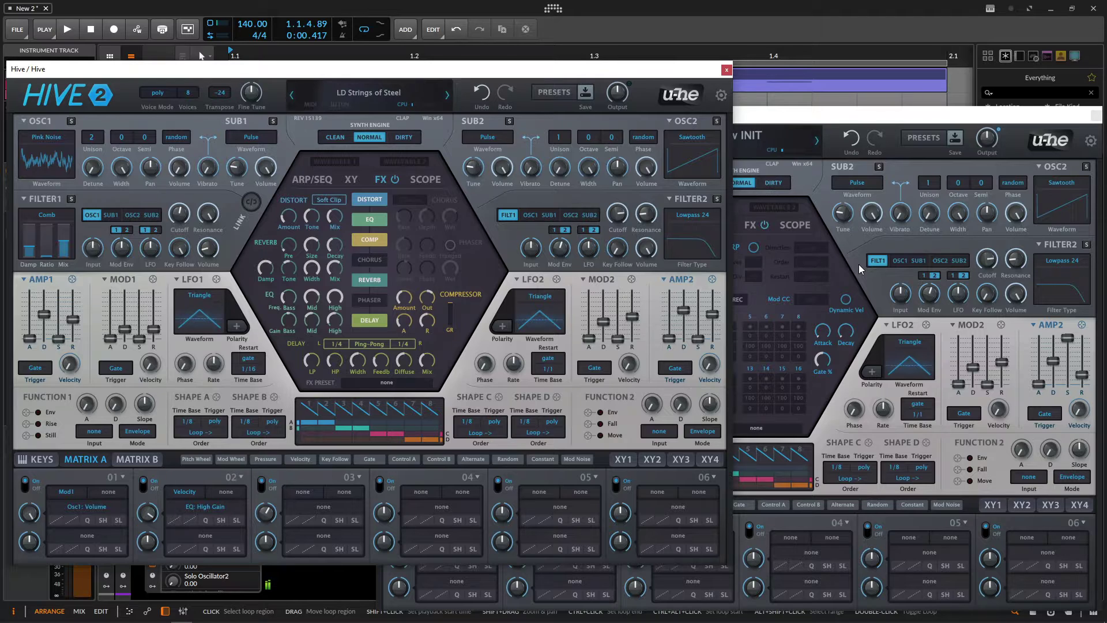
click(976, 122)
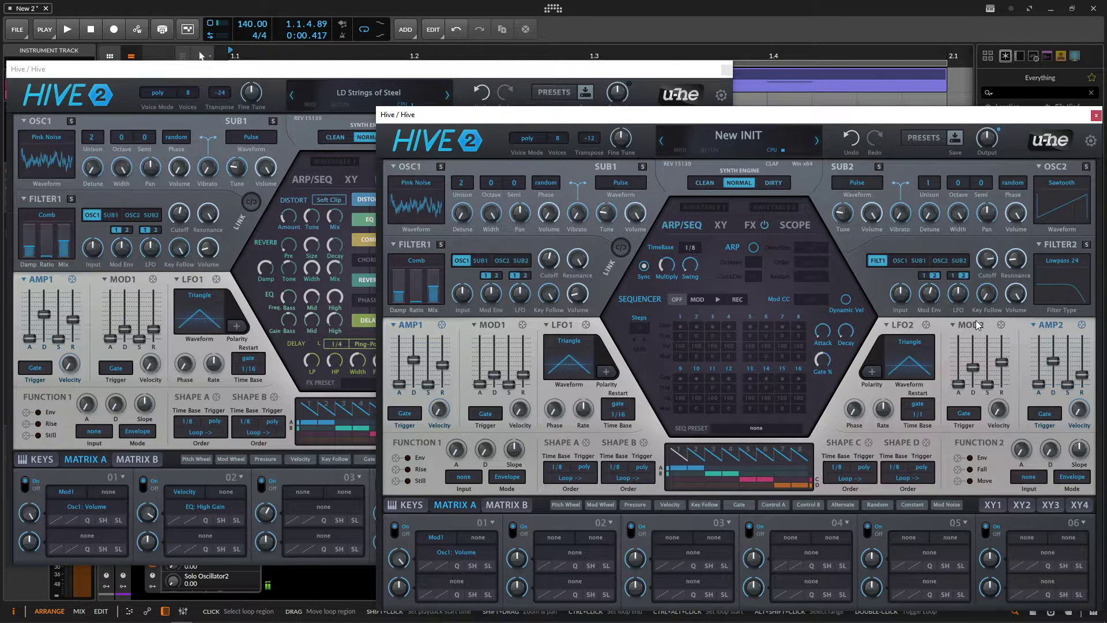
click(668, 72)
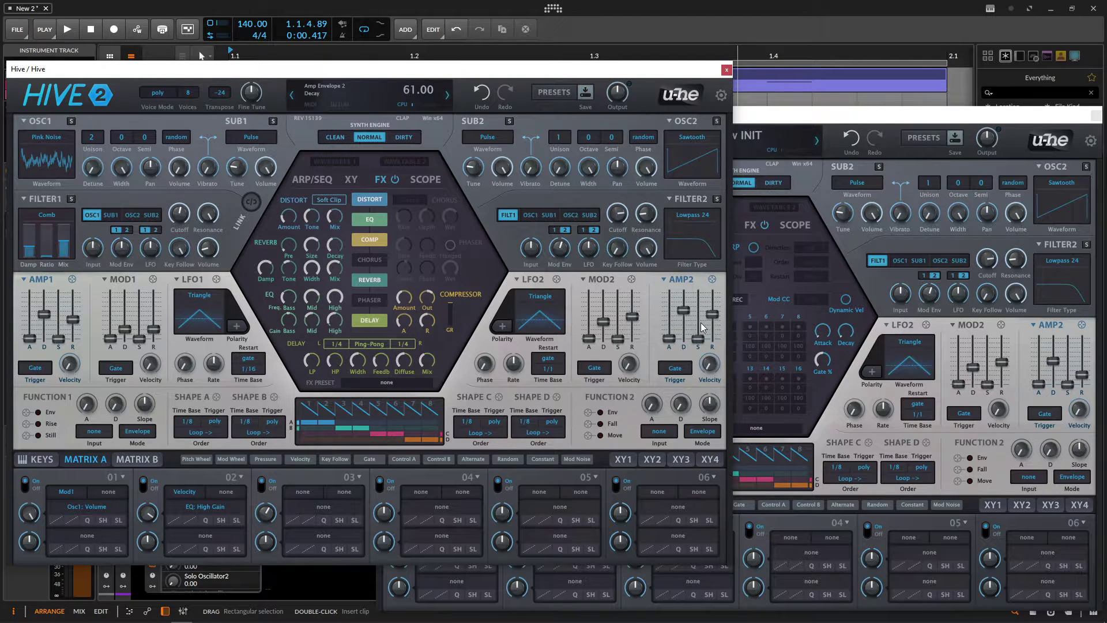
click(1050, 368)
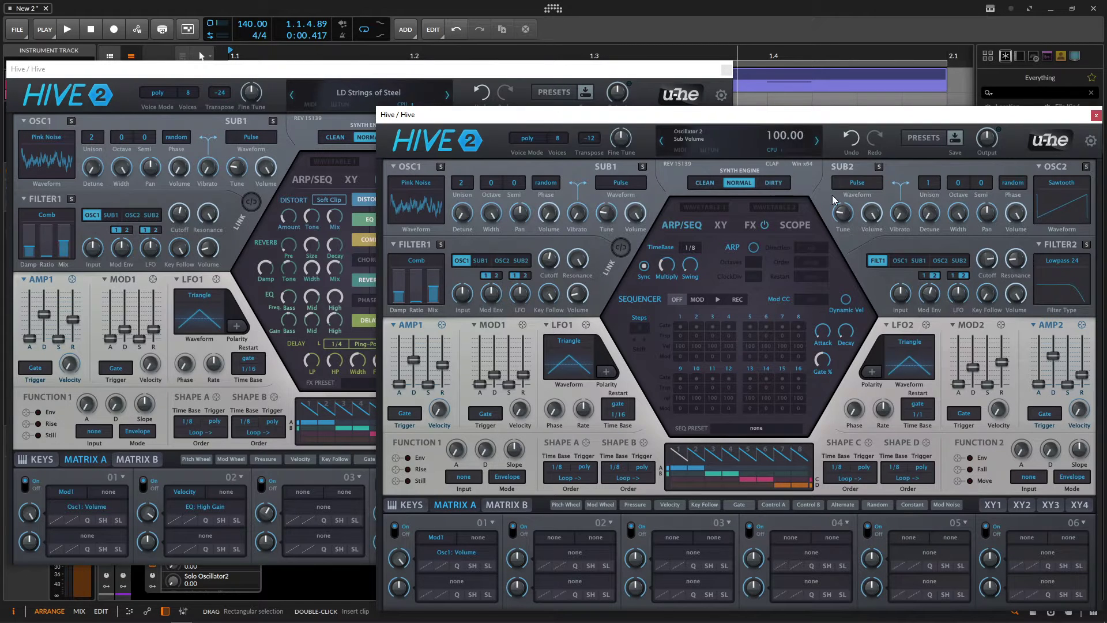
click(679, 71)
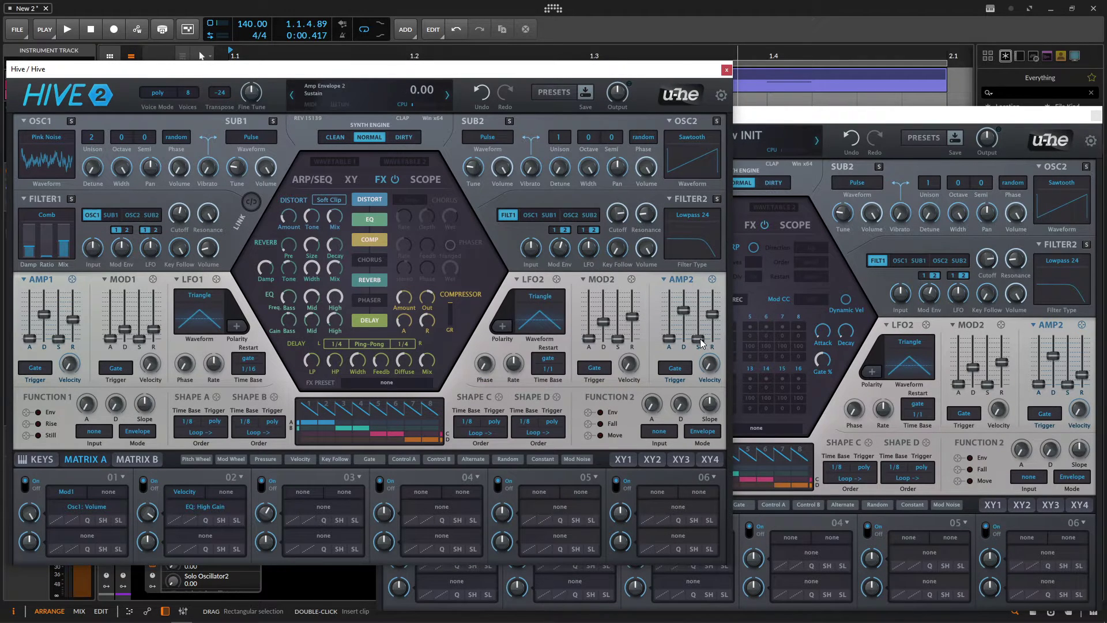
click(1085, 374)
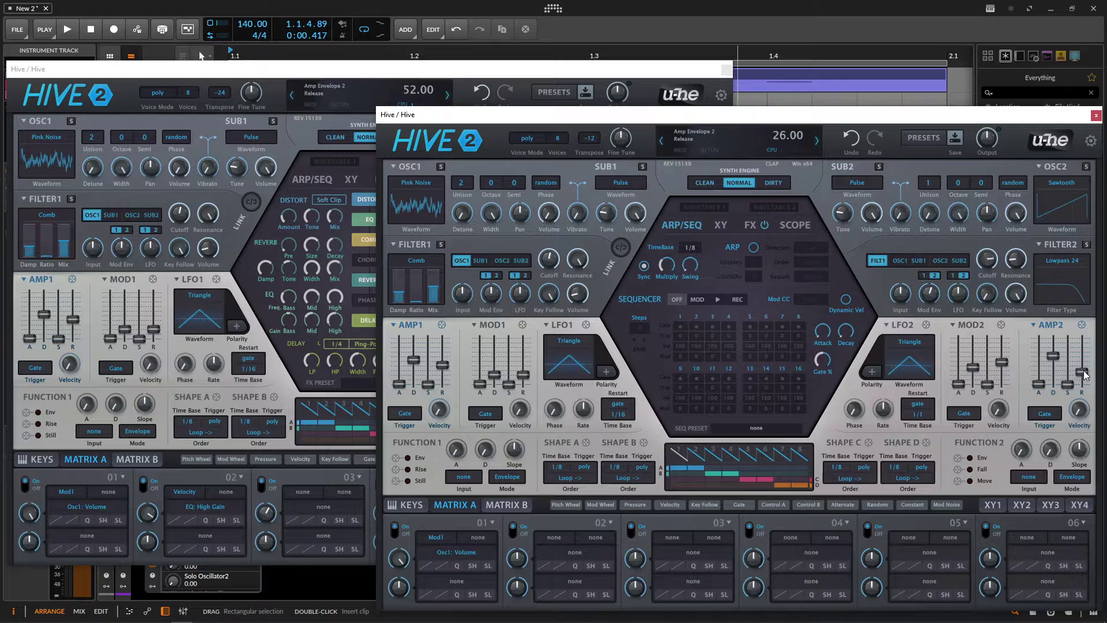
drag(1086, 375, 1086, 360)
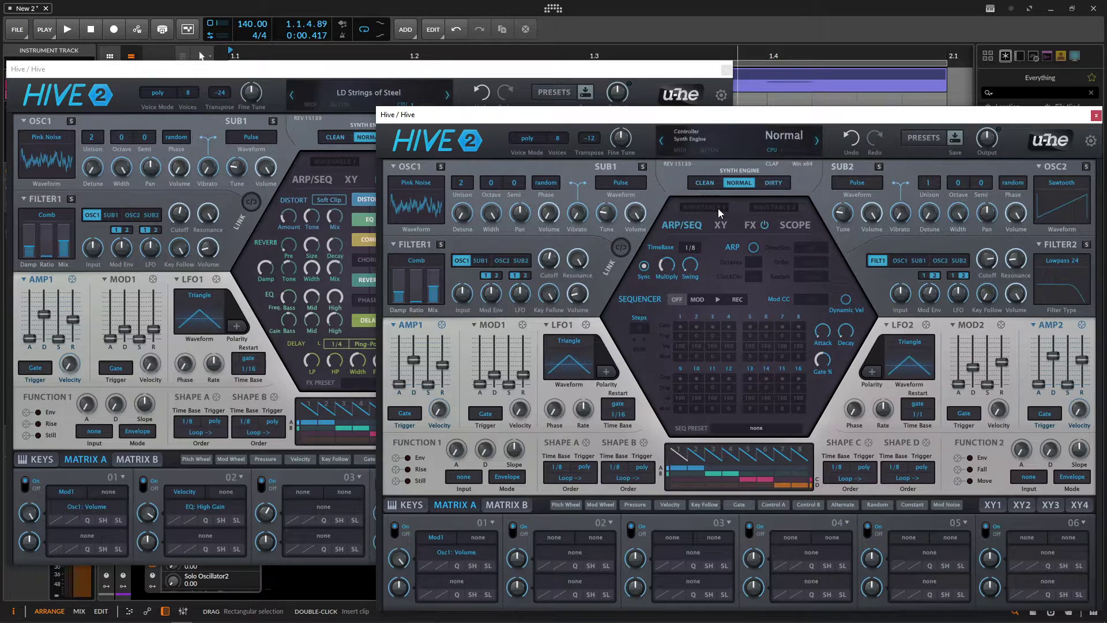
Step: Enable Soft Clip distortion, lowering its Tone slightly and reducing its Mix
click(748, 225)
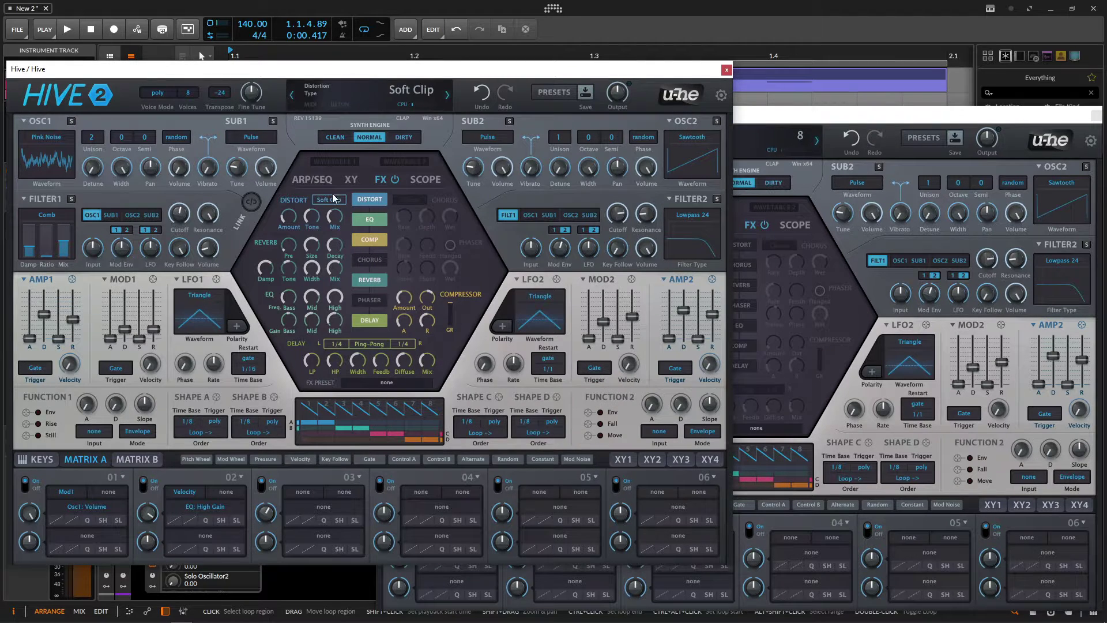
click(800, 140)
click(737, 243)
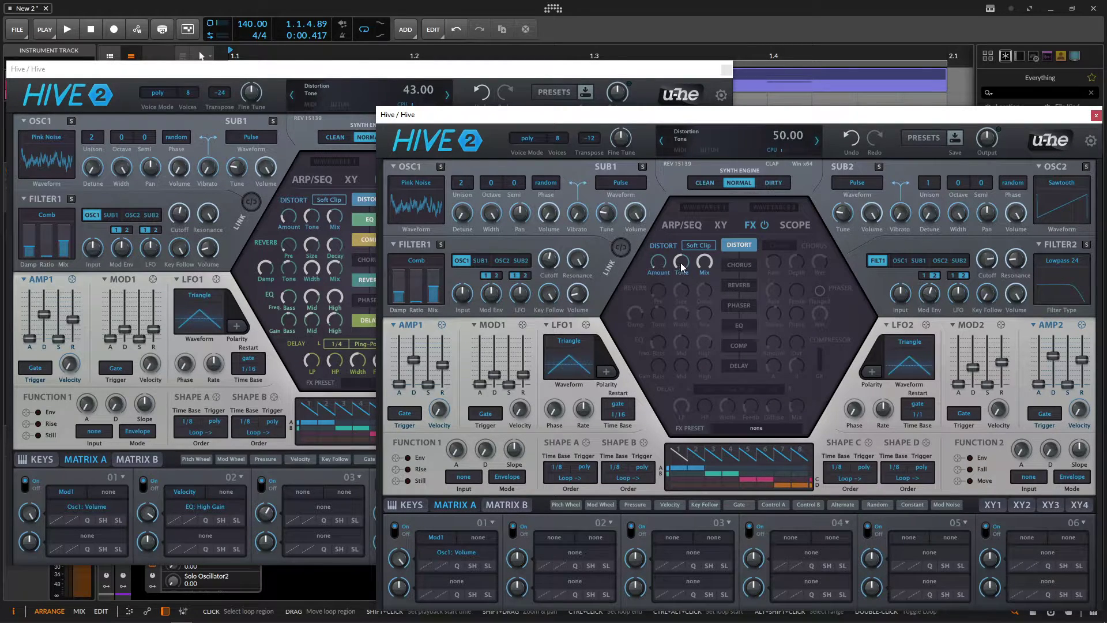
drag(682, 266, 656, 231)
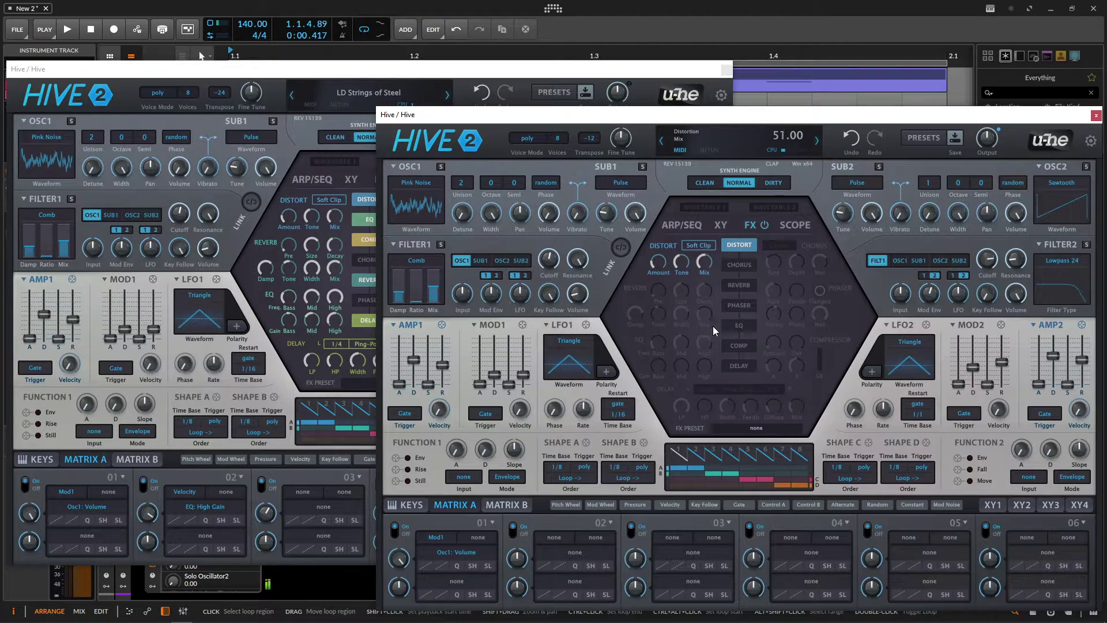
drag(713, 327, 716, 347)
Step: A/B the distortion on and off several times, leaving it enabled
click(746, 244)
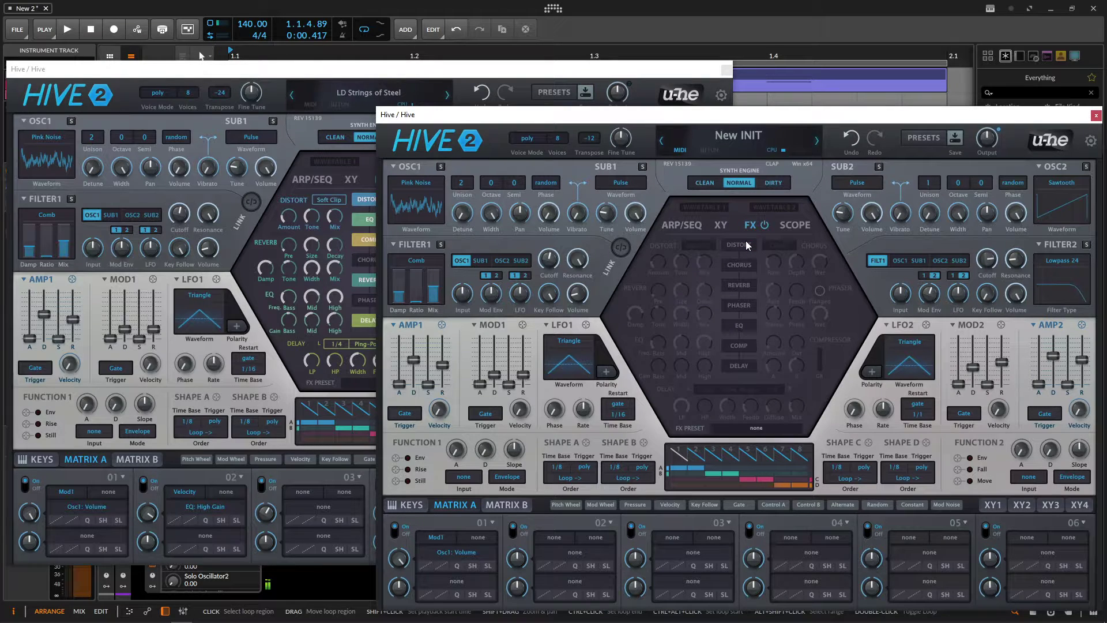
click(747, 245)
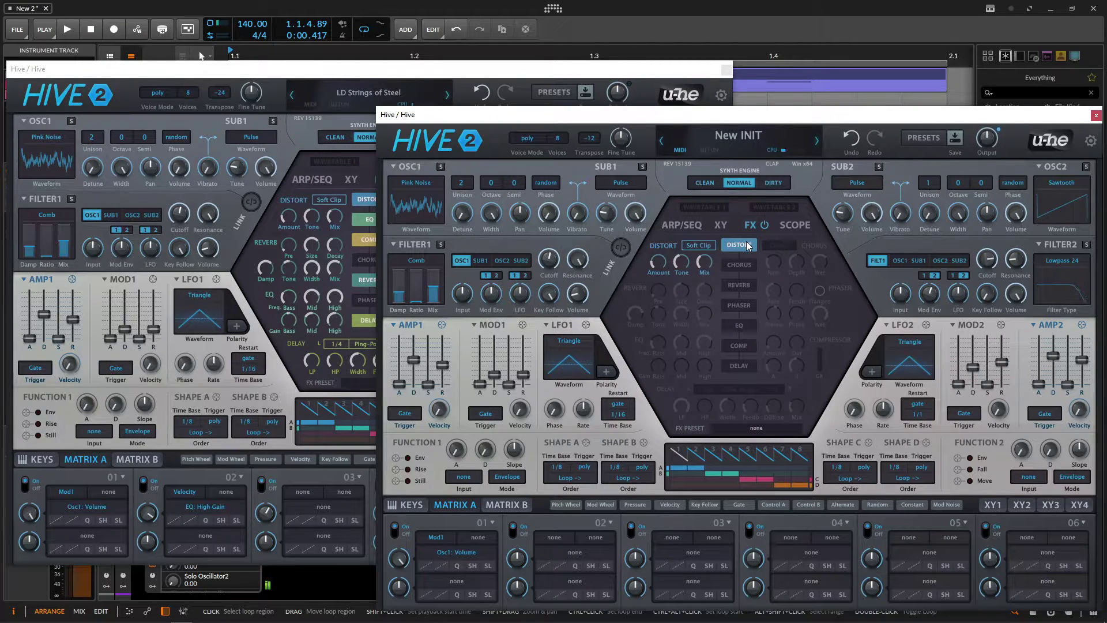
click(746, 245)
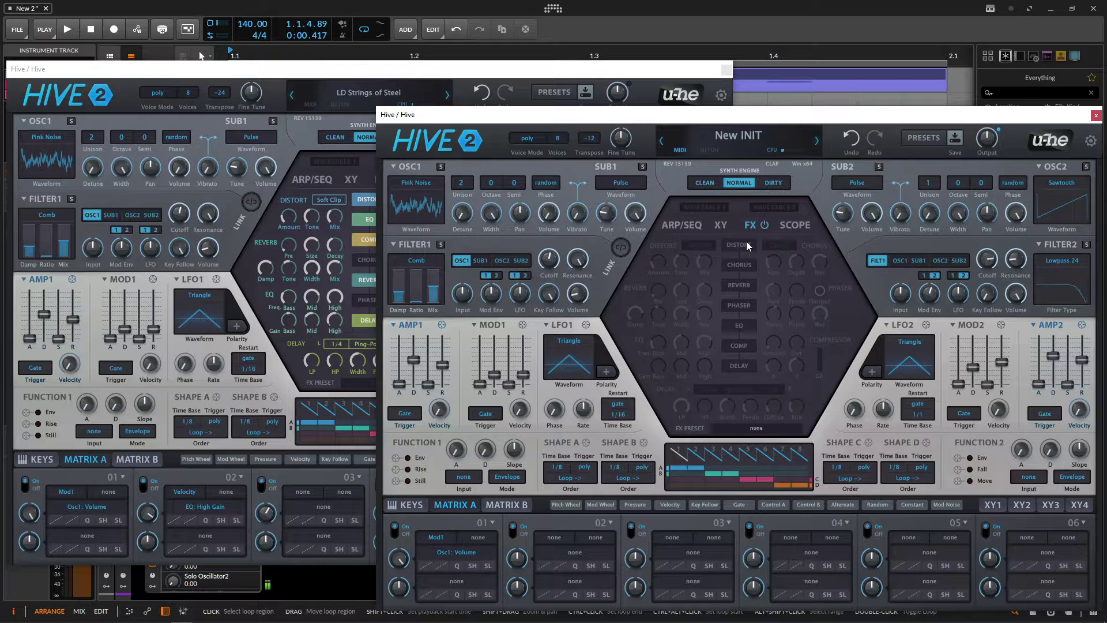
click(746, 244)
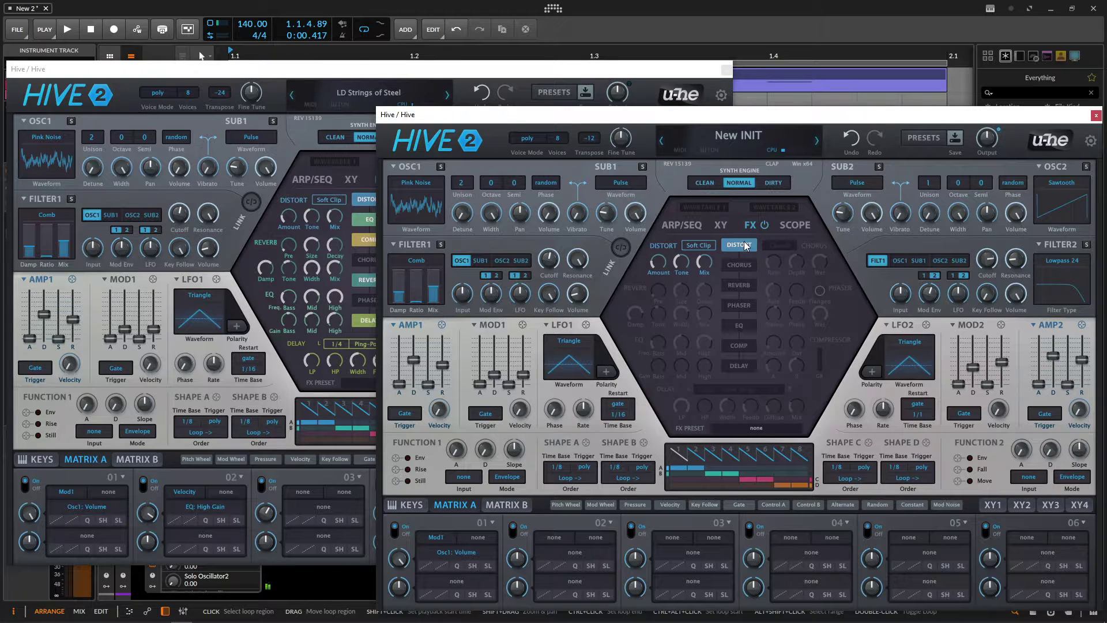
click(749, 240)
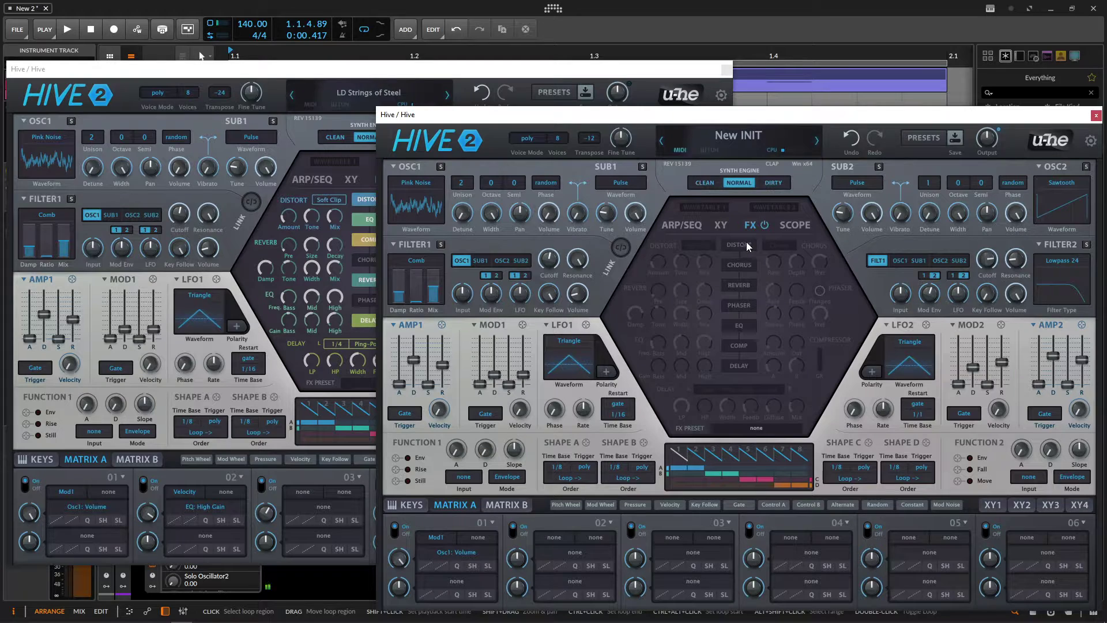
click(748, 242)
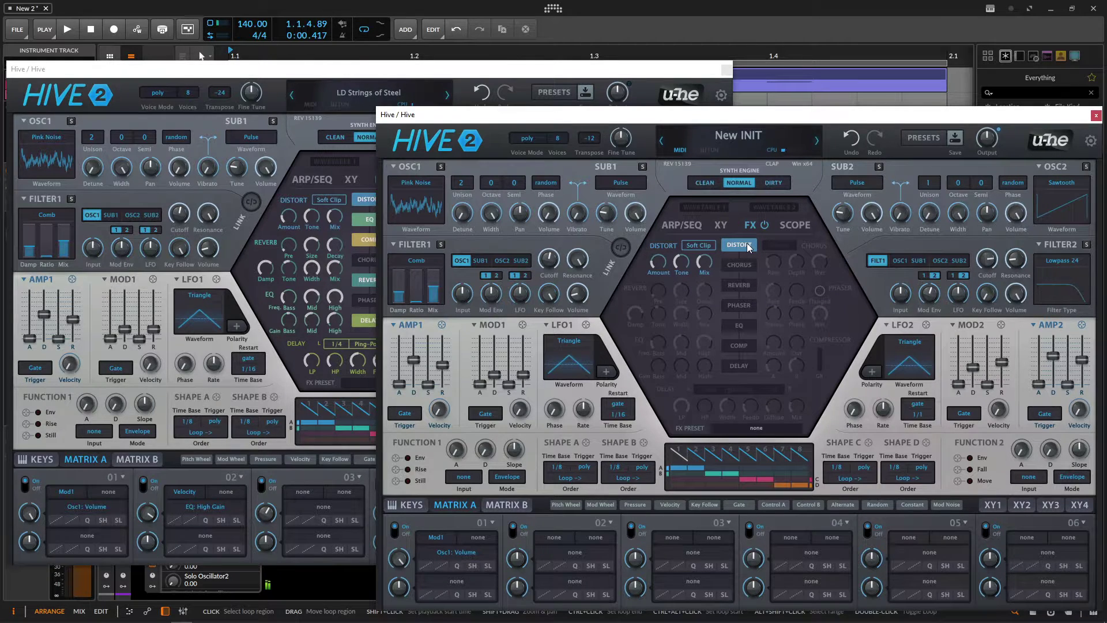
click(748, 247)
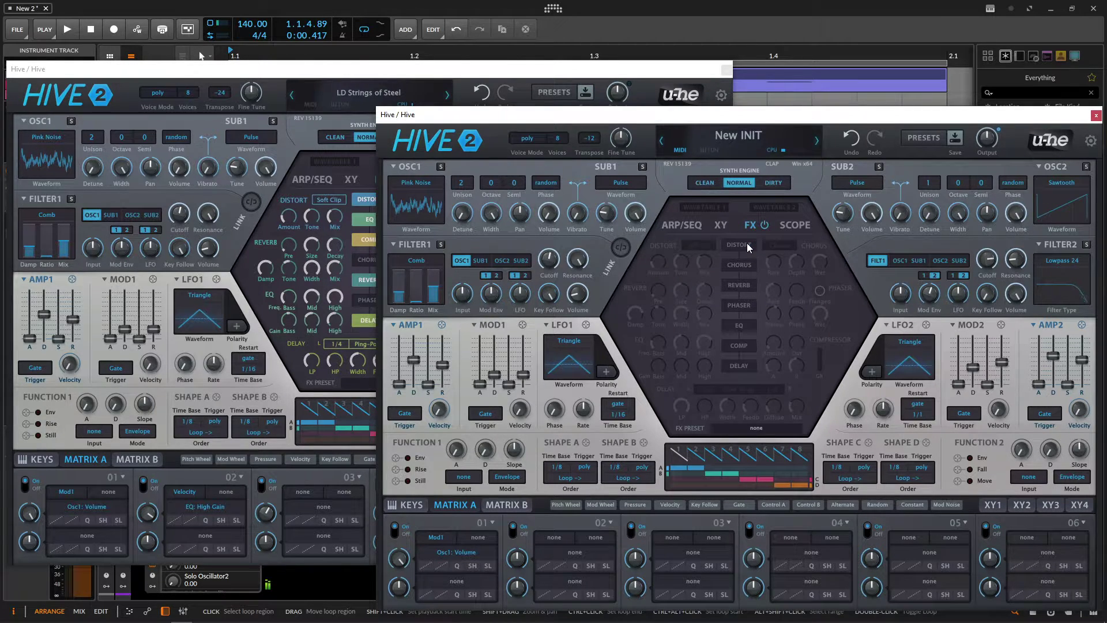
click(747, 246)
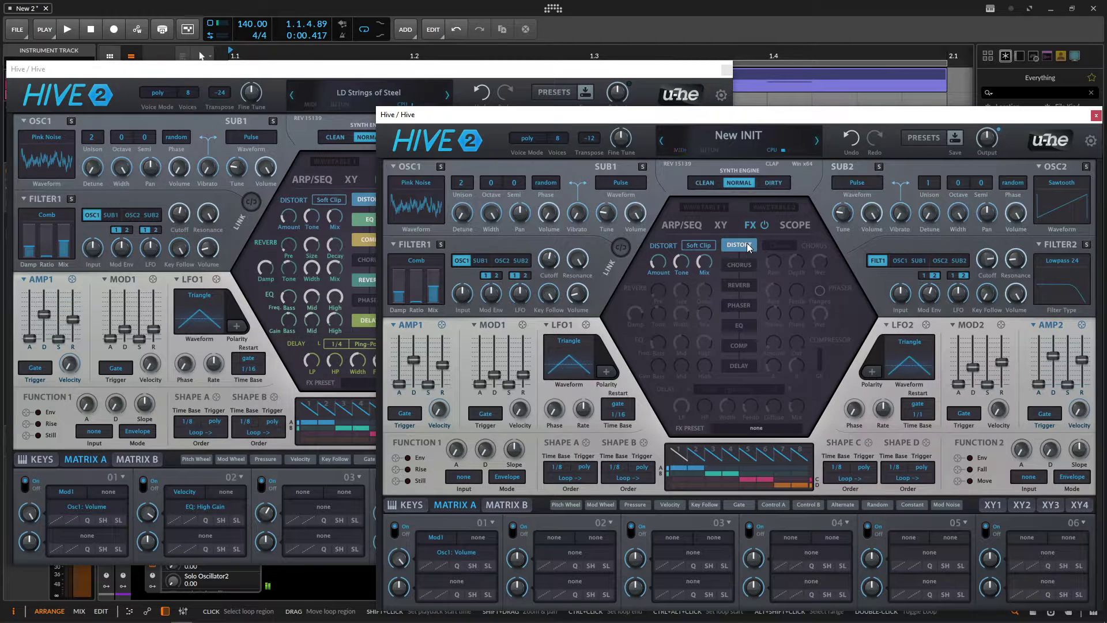
Step: Move the EQ to sit right after distortion in the FX chain and compare with the reference
drag(744, 327, 738, 260)
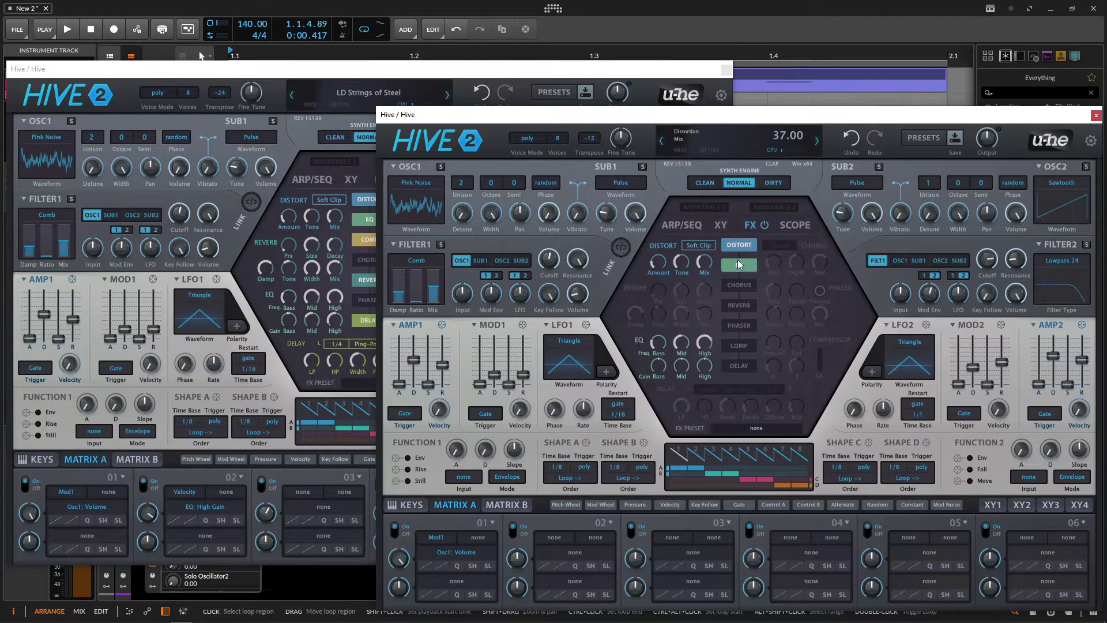
click(509, 78)
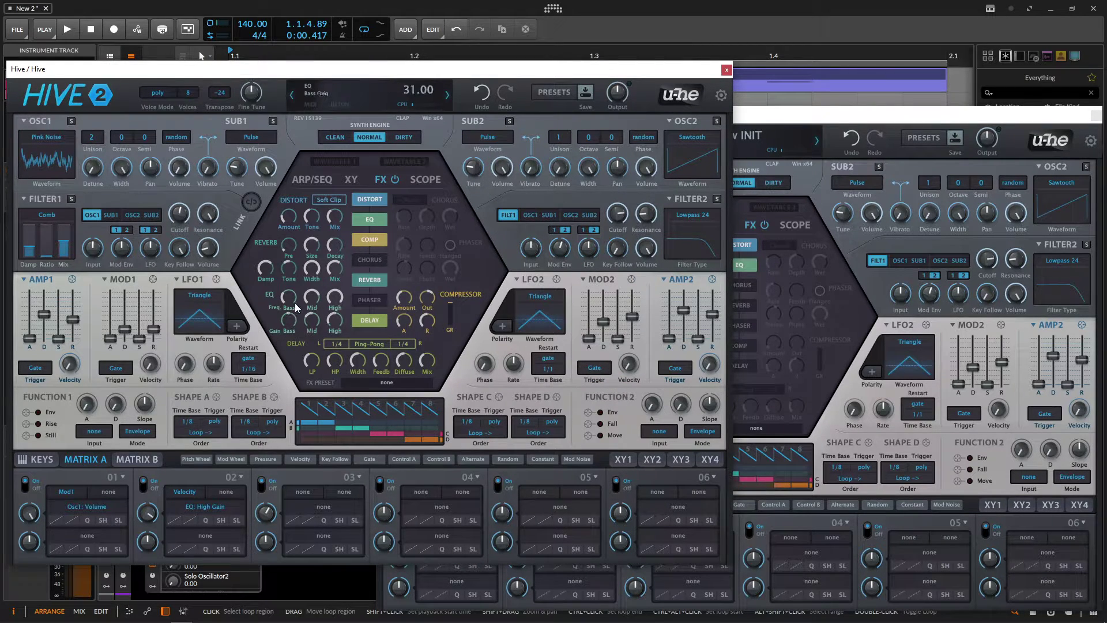
click(744, 182)
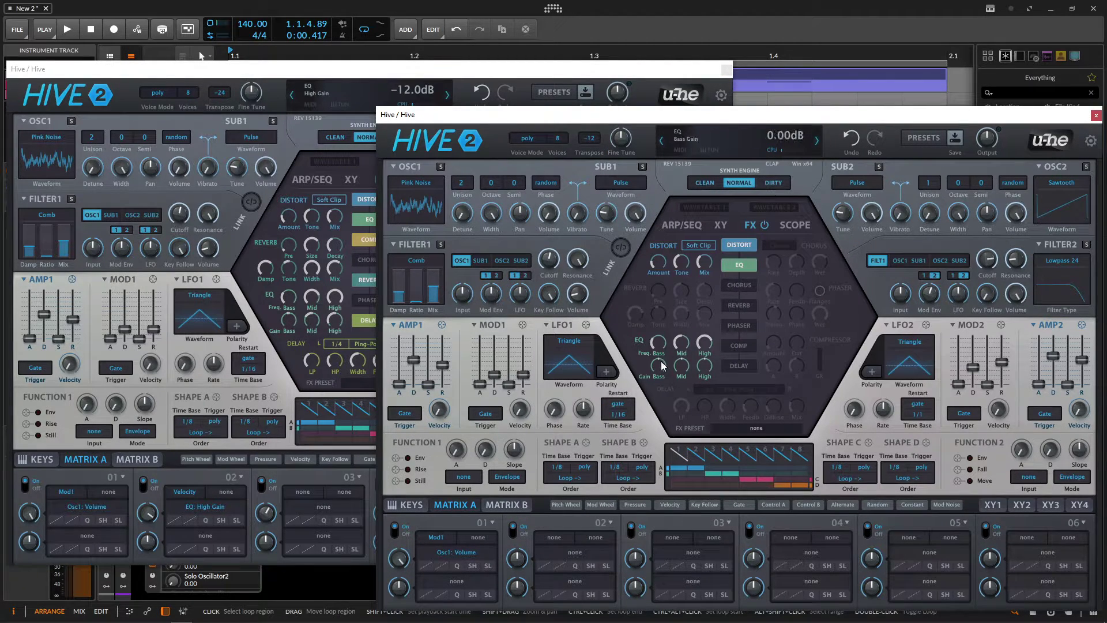
Step: Set EQ bass gain to -1.50 dB, mid frequency to 70, cut mid gain, and high gain to -12 dB
drag(661, 370, 663, 375)
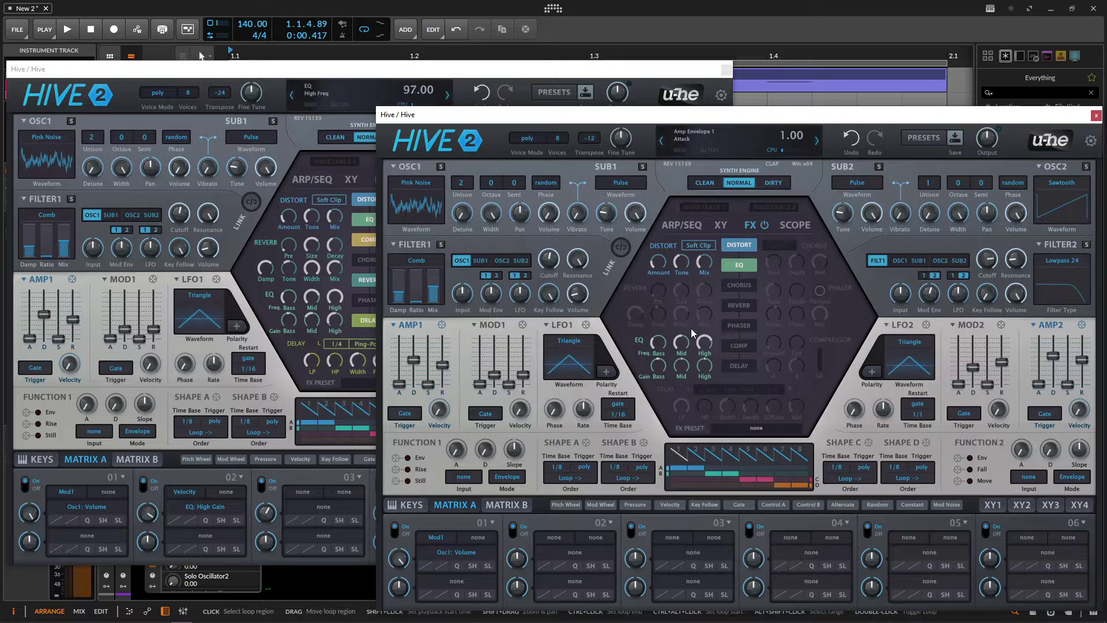
drag(687, 331, 690, 310)
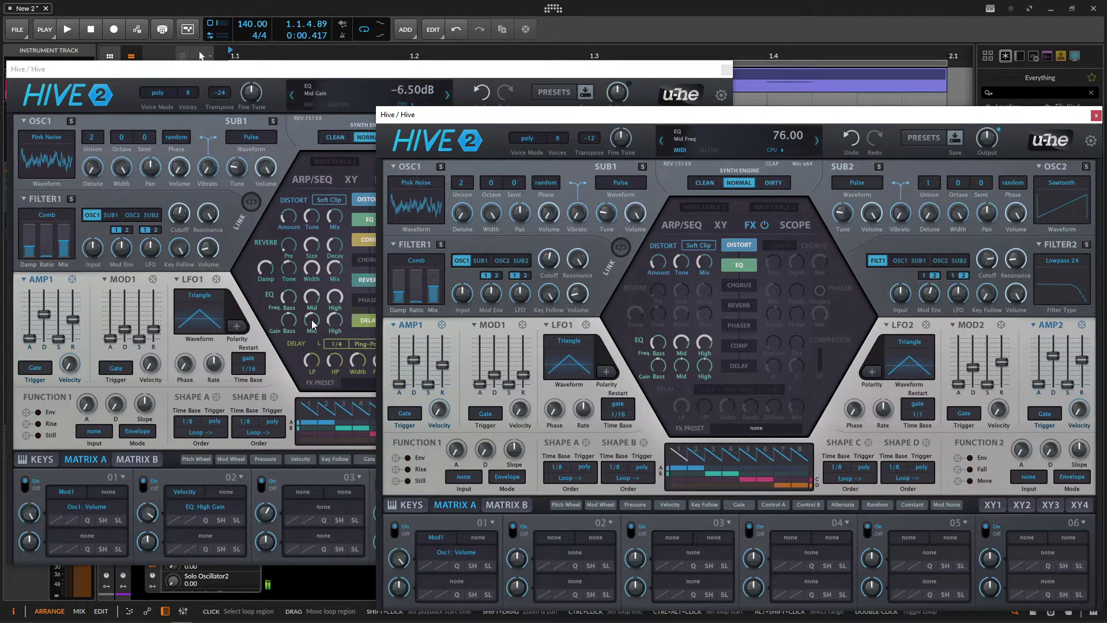
drag(681, 364, 682, 404)
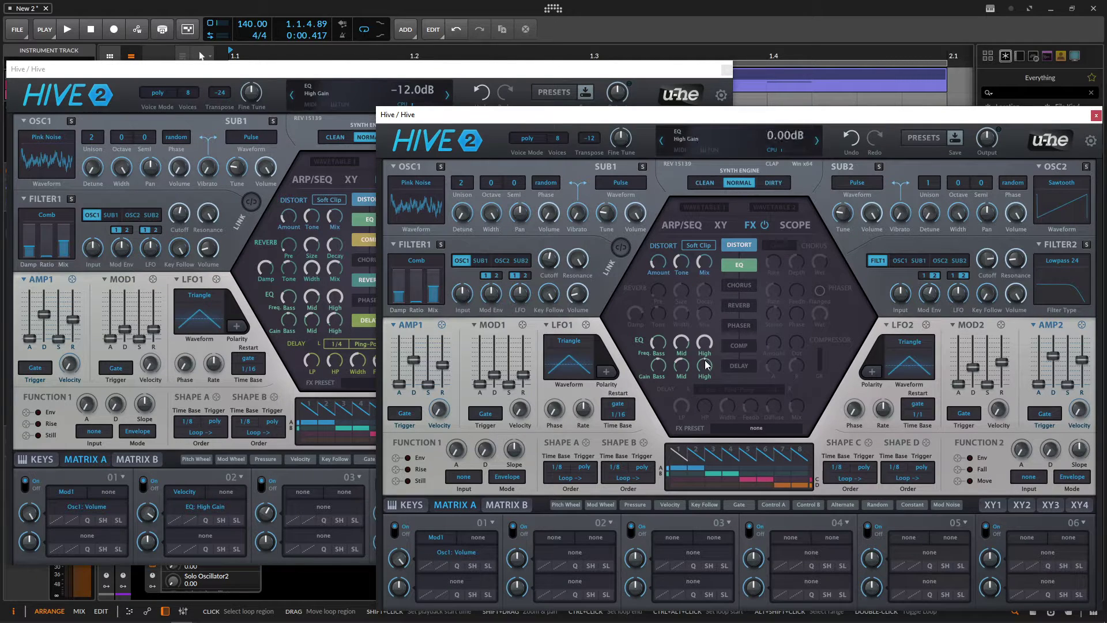
drag(707, 413, 707, 433)
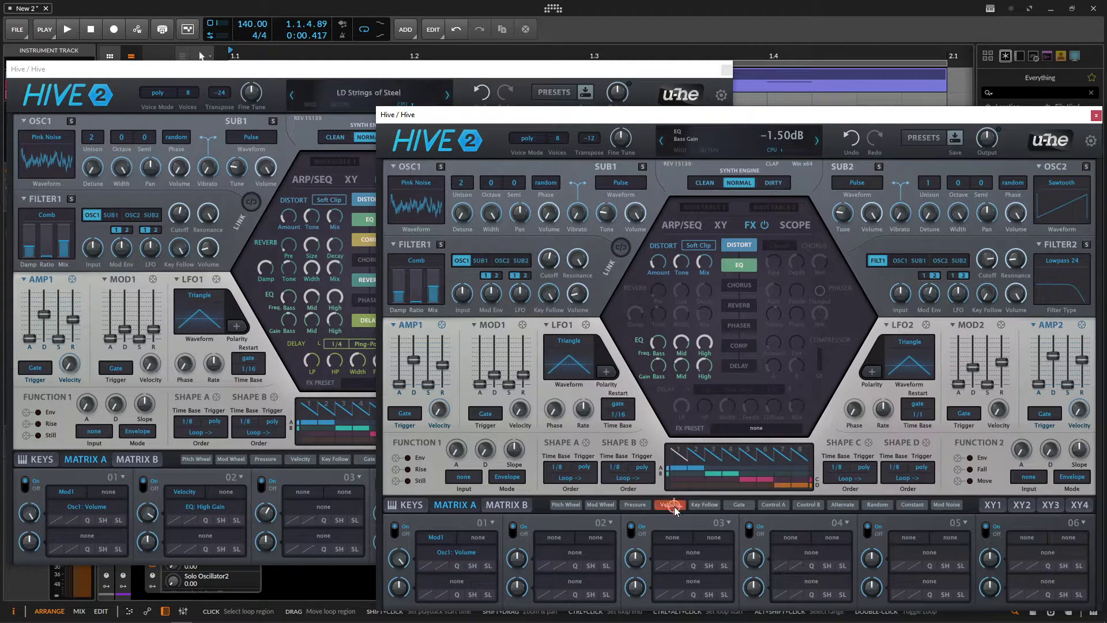
Step: Route Velocity to EQ High Gain in matrix slot 02 with depth 79
drag(670, 505, 703, 376)
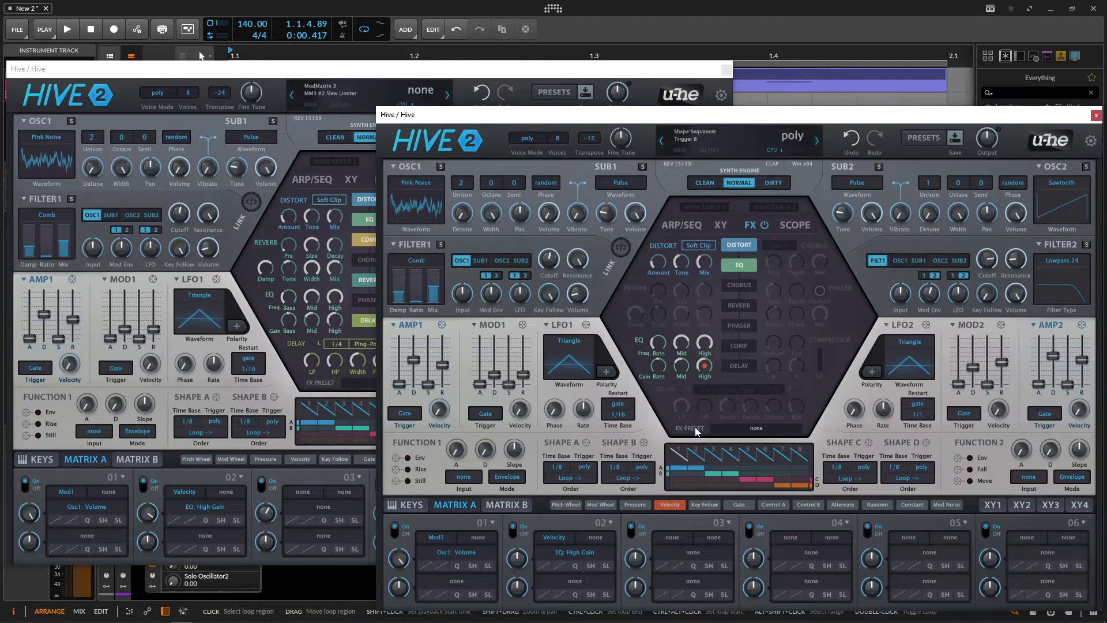
drag(517, 565, 520, 504)
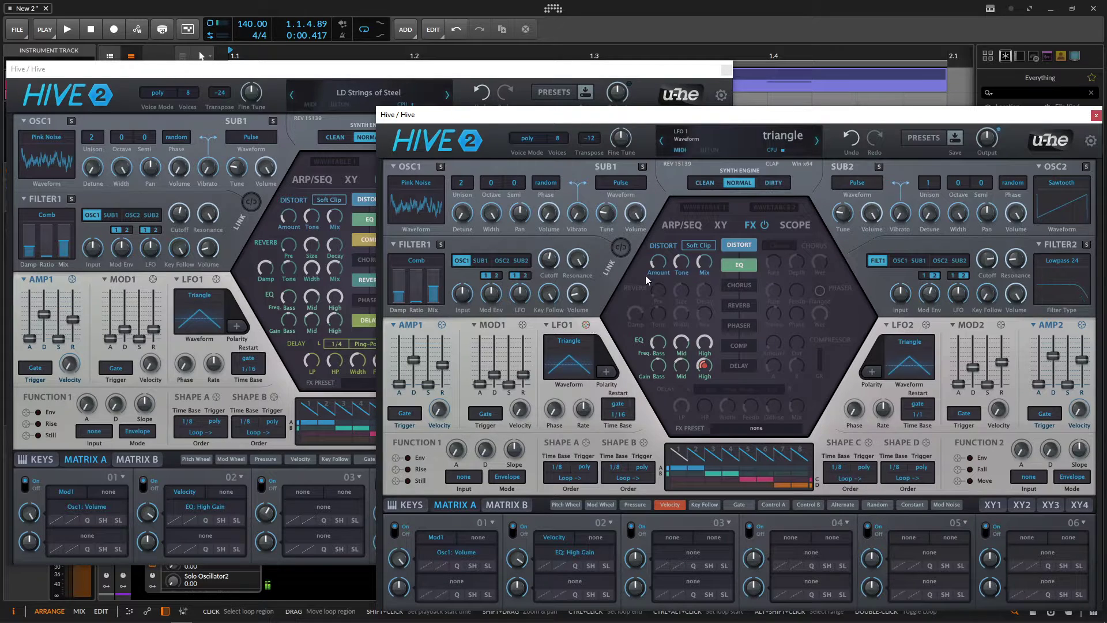
Step: Enable the compressor with amount 36.00 and output 6.50 dB, matching the reference patch
click(748, 346)
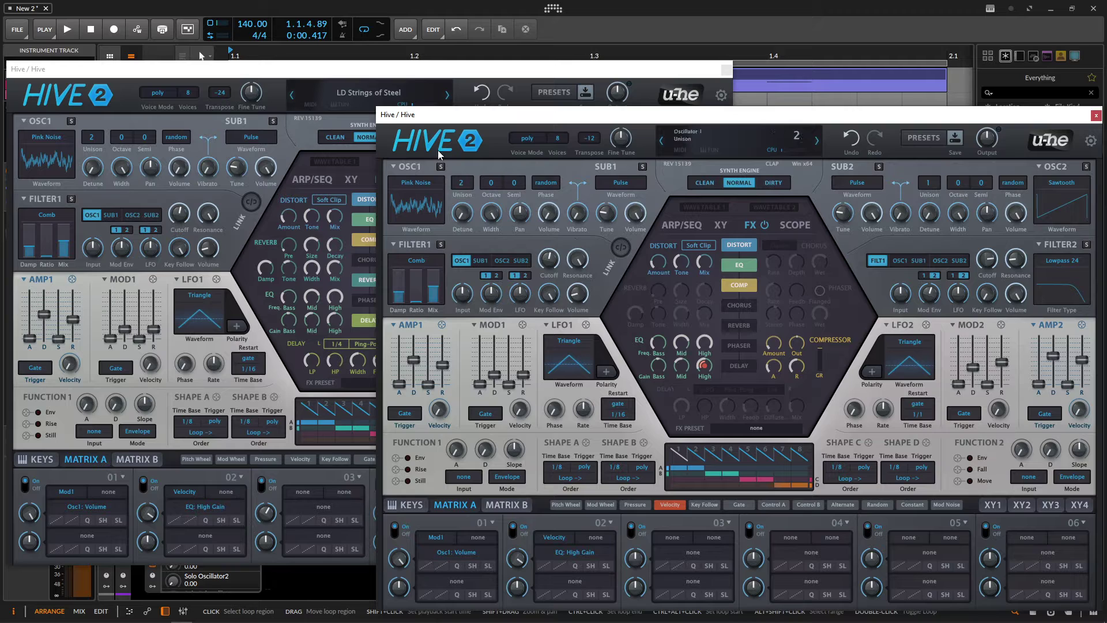
click(410, 68)
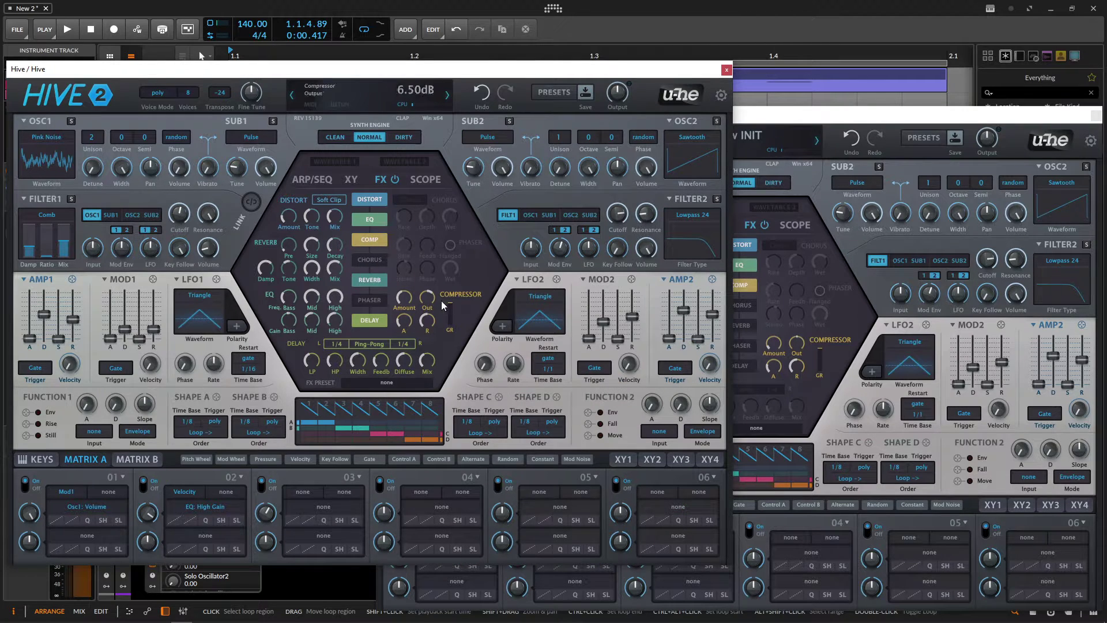
click(751, 141)
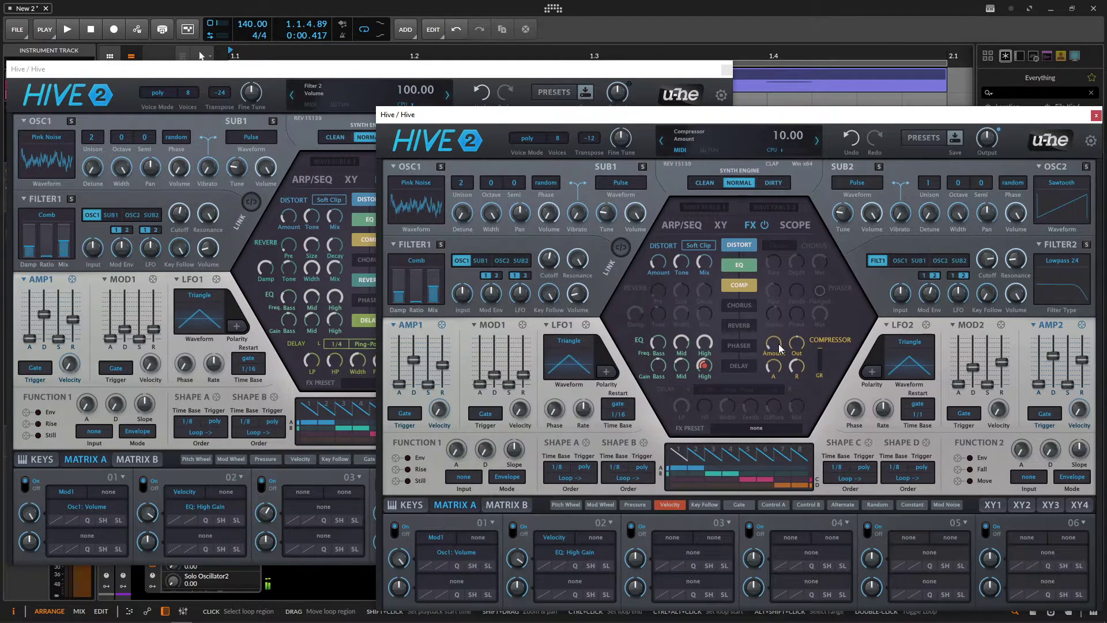
drag(779, 349, 780, 292)
click(351, 73)
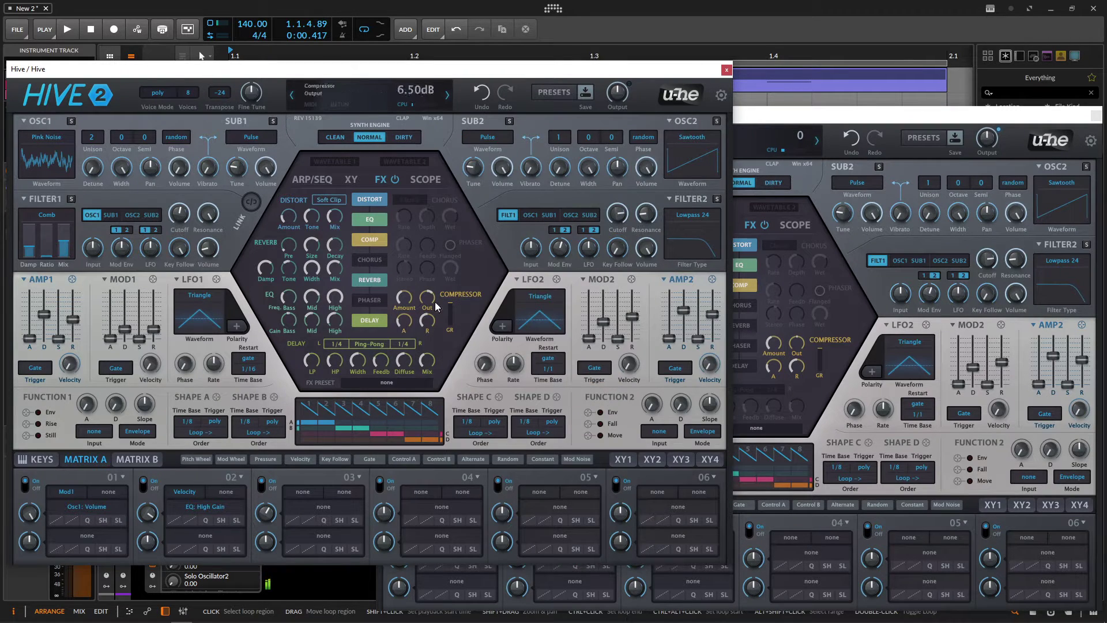
click(799, 341)
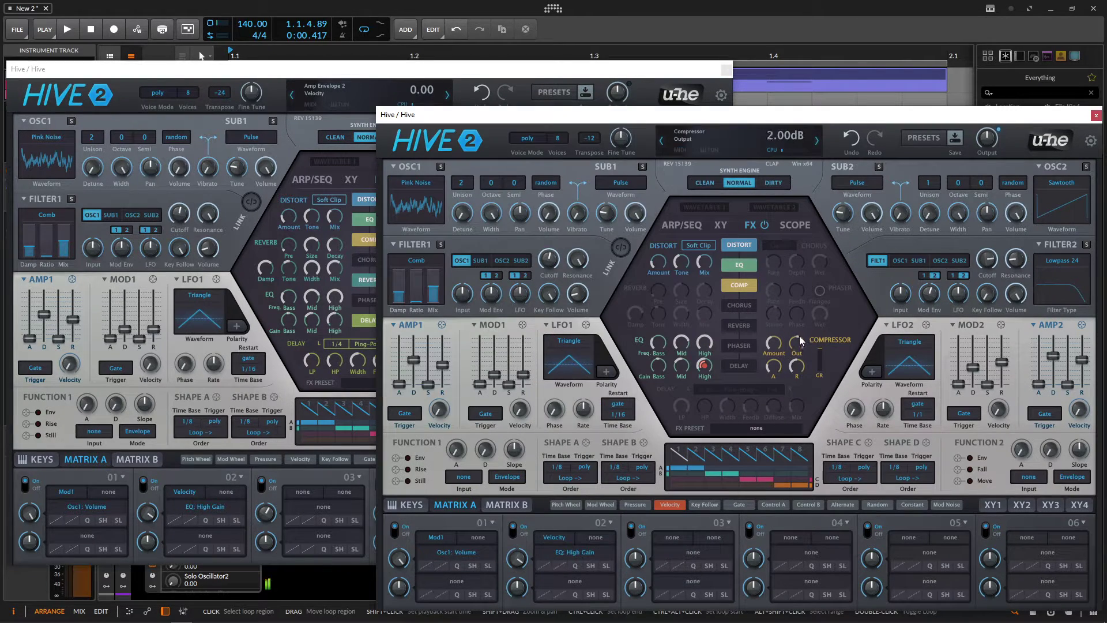
drag(800, 336, 798, 319)
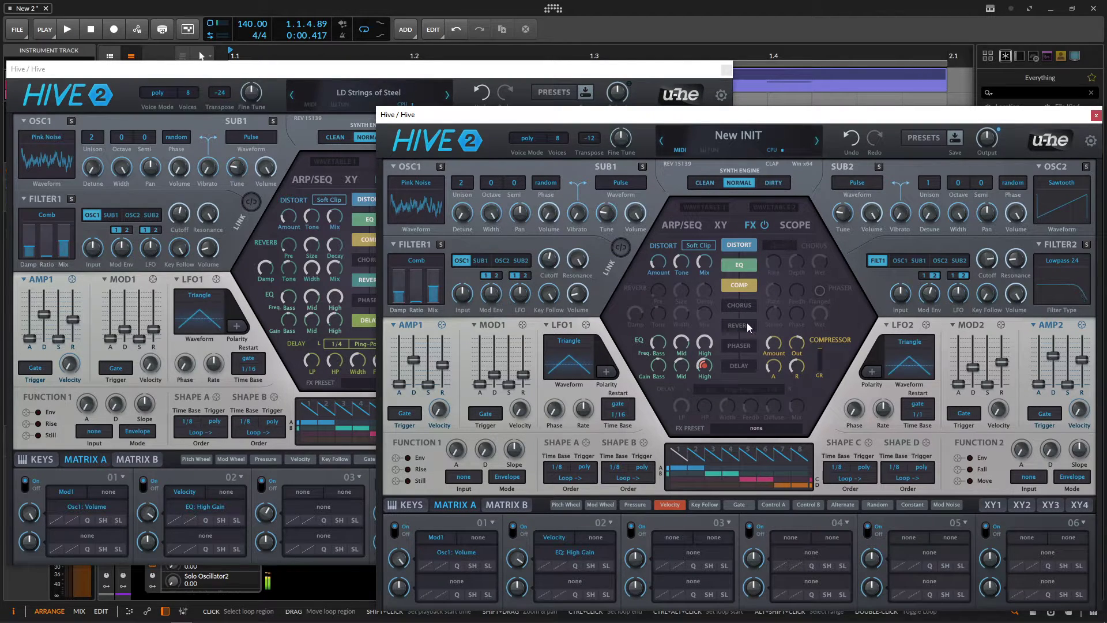
click(487, 72)
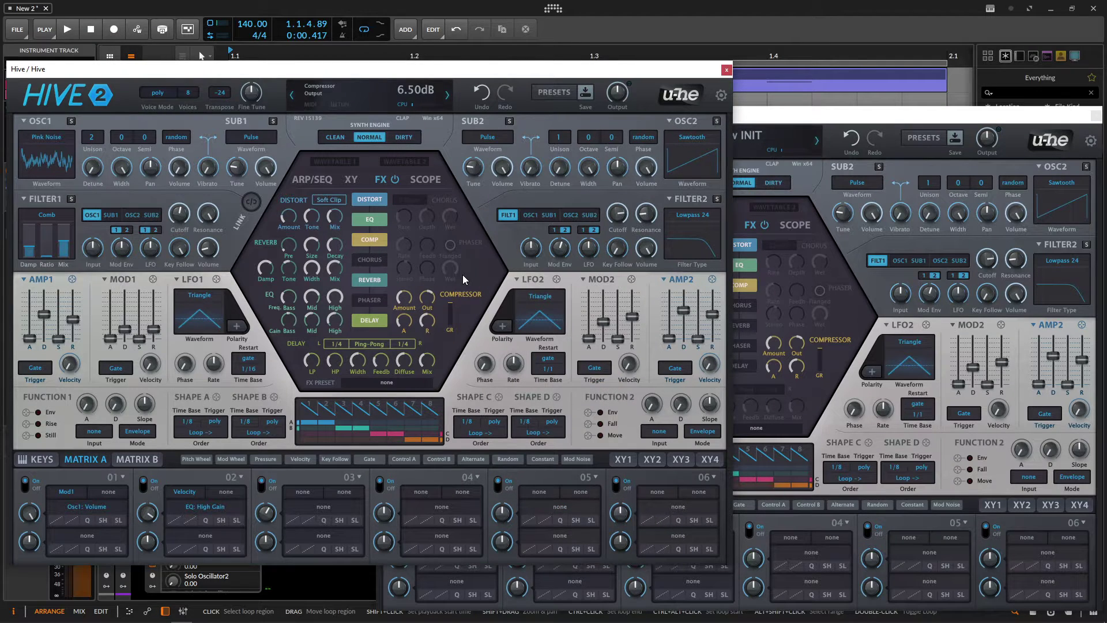
Step: Set reverb pre-delay 11, size 122, decay 44, damp 78 and tone -23
click(746, 317)
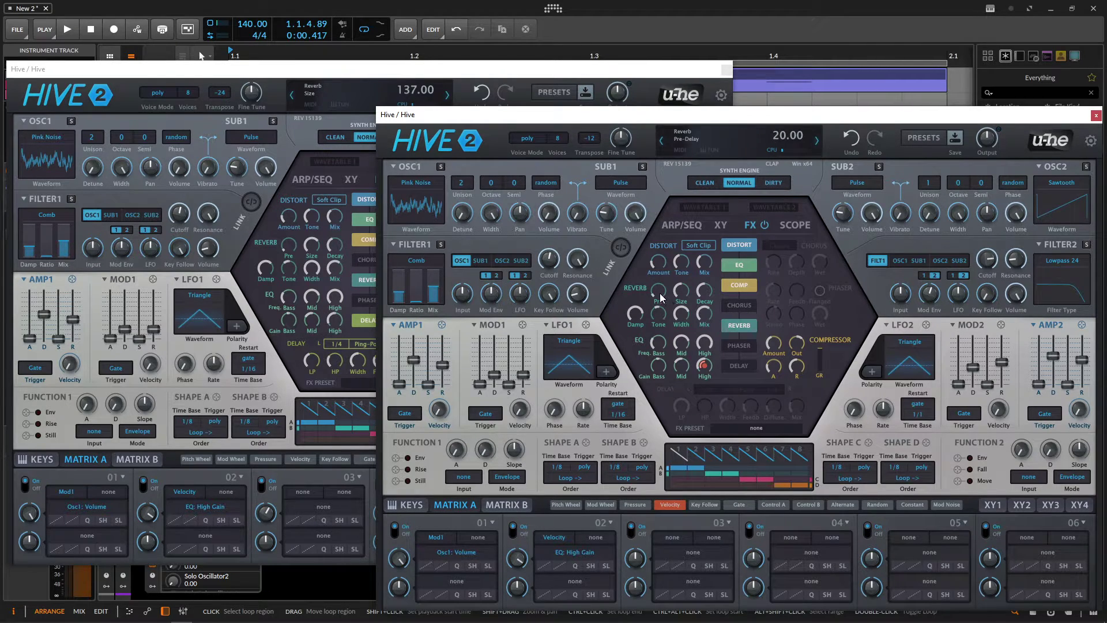
drag(662, 301, 663, 303)
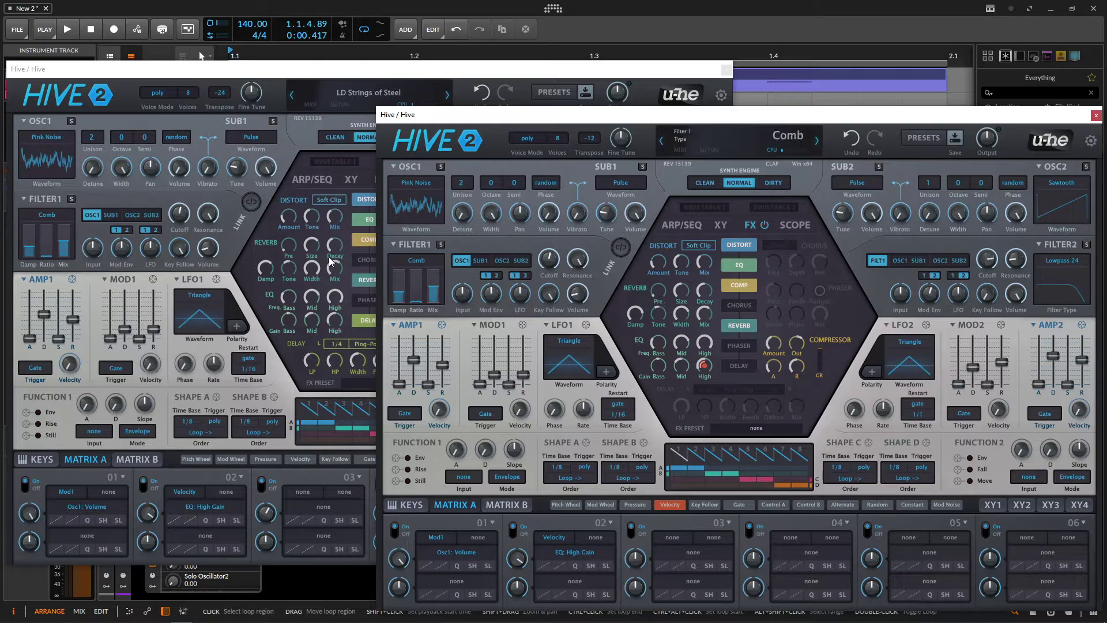
mouse_move(688, 288)
mouse_down()
mouse_move(687, 275)
mouse_move(683, 304)
mouse_move(685, 286)
mouse_up()
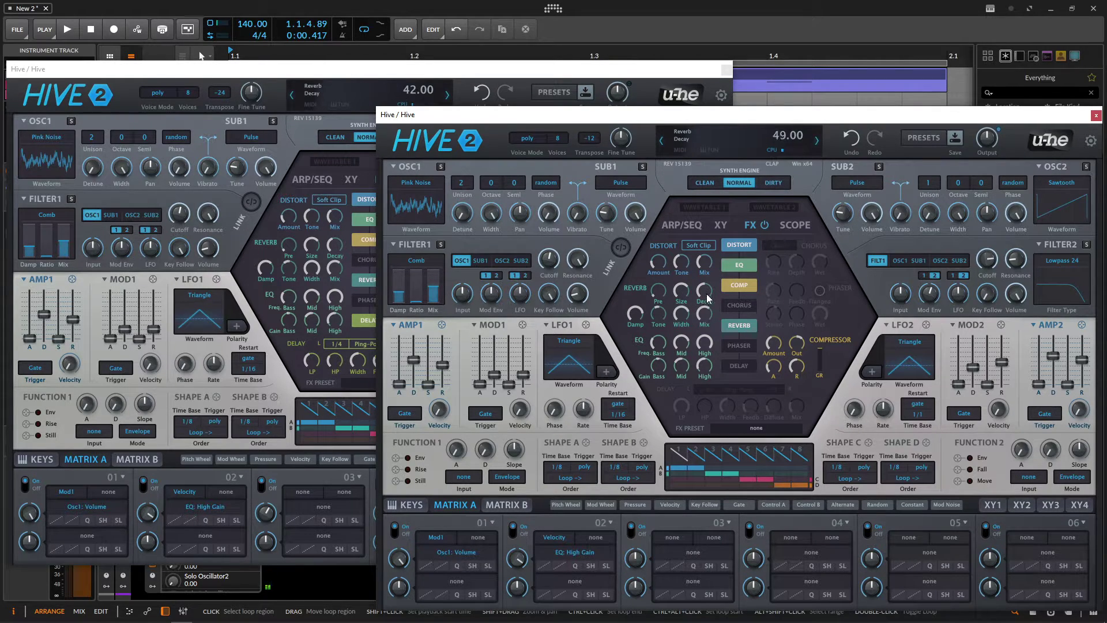
drag(709, 298, 705, 304)
drag(644, 307, 638, 341)
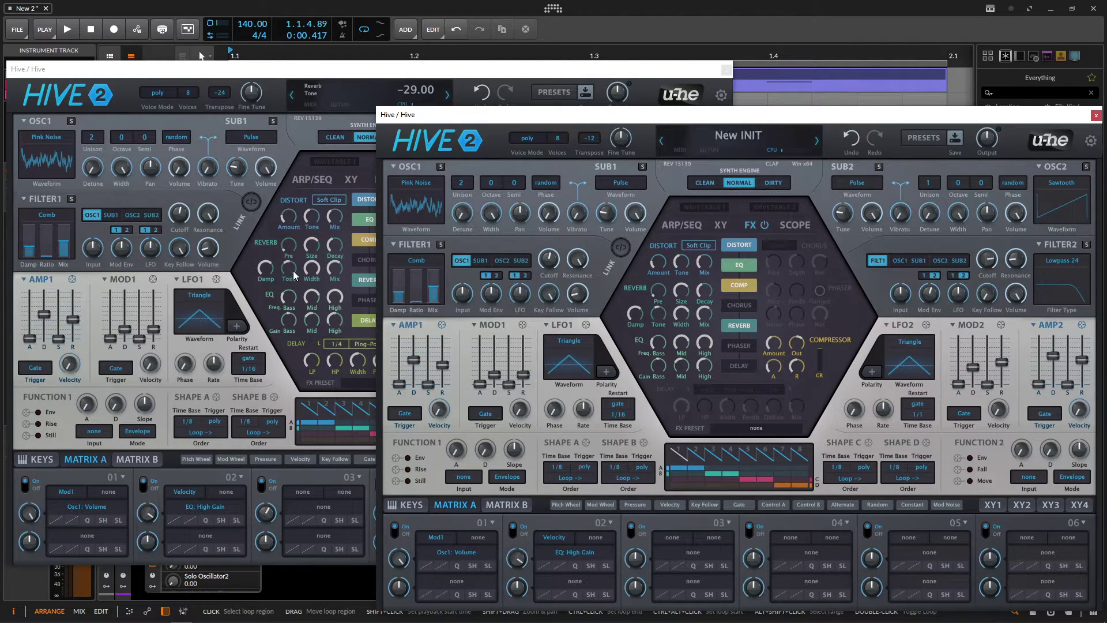
drag(662, 325, 665, 328)
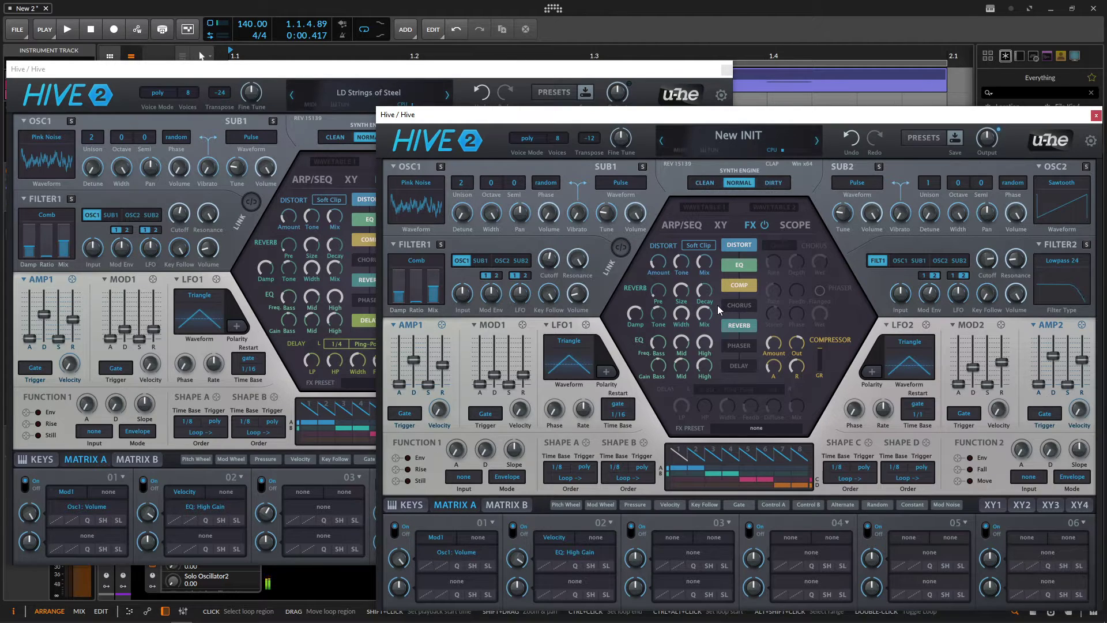
mouse_move(561, 270)
click(738, 308)
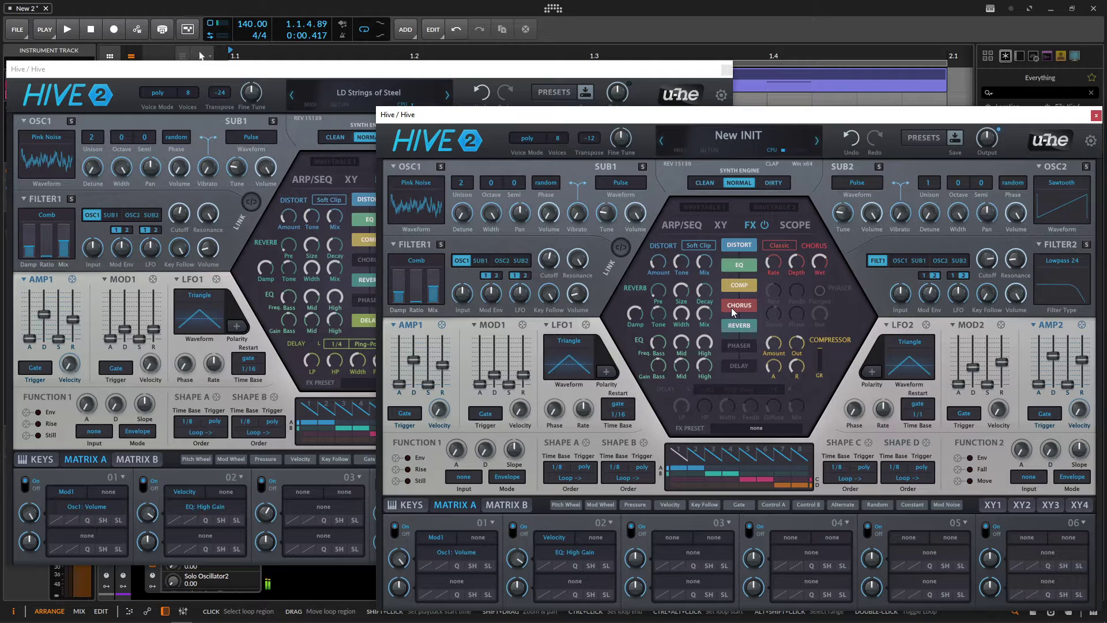
click(728, 306)
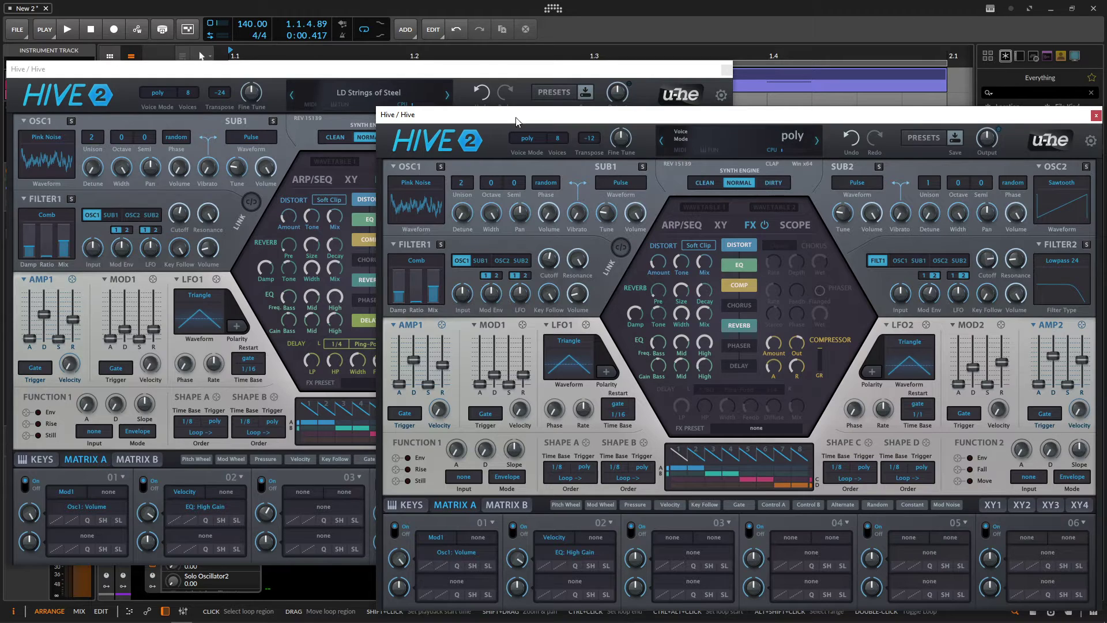
Step: Enable the delay and set its left delay time to 1/4
click(516, 69)
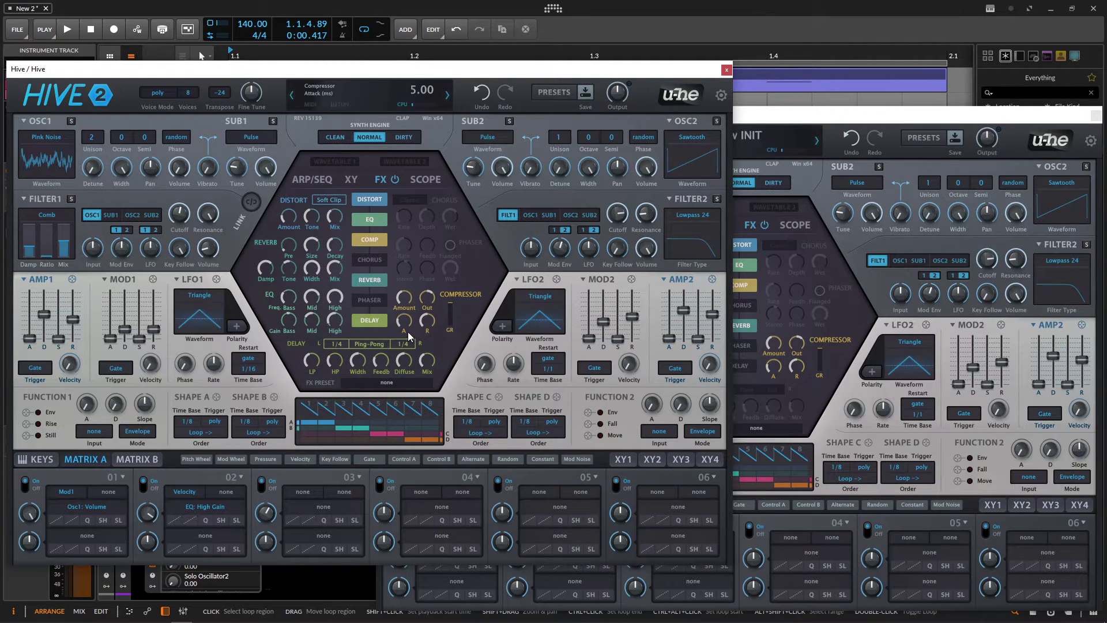
click(738, 365)
click(316, 379)
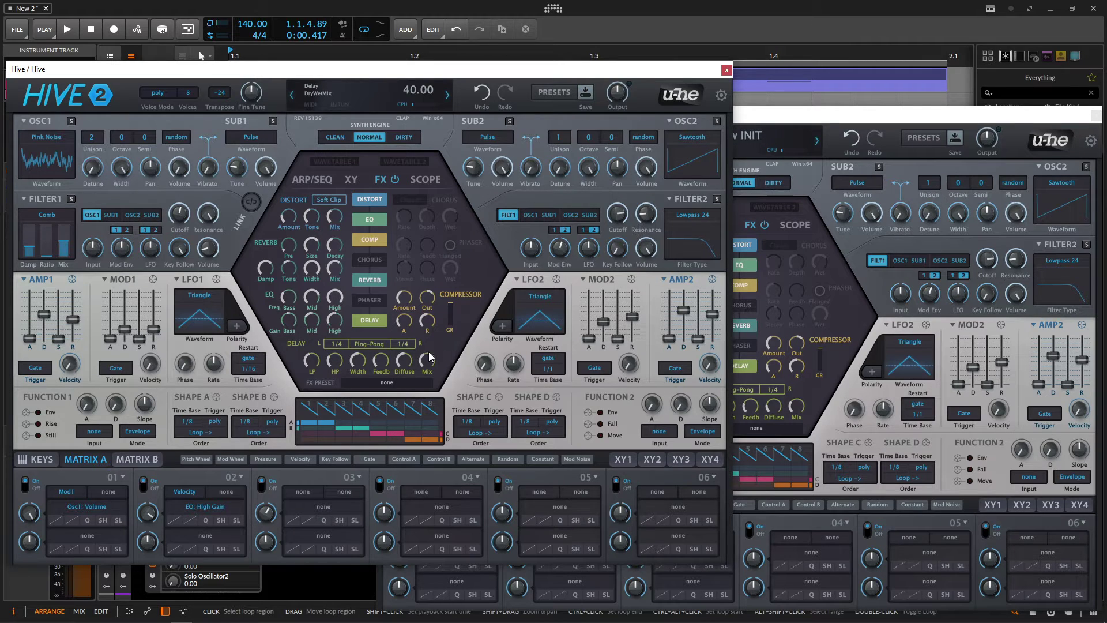
click(850, 452)
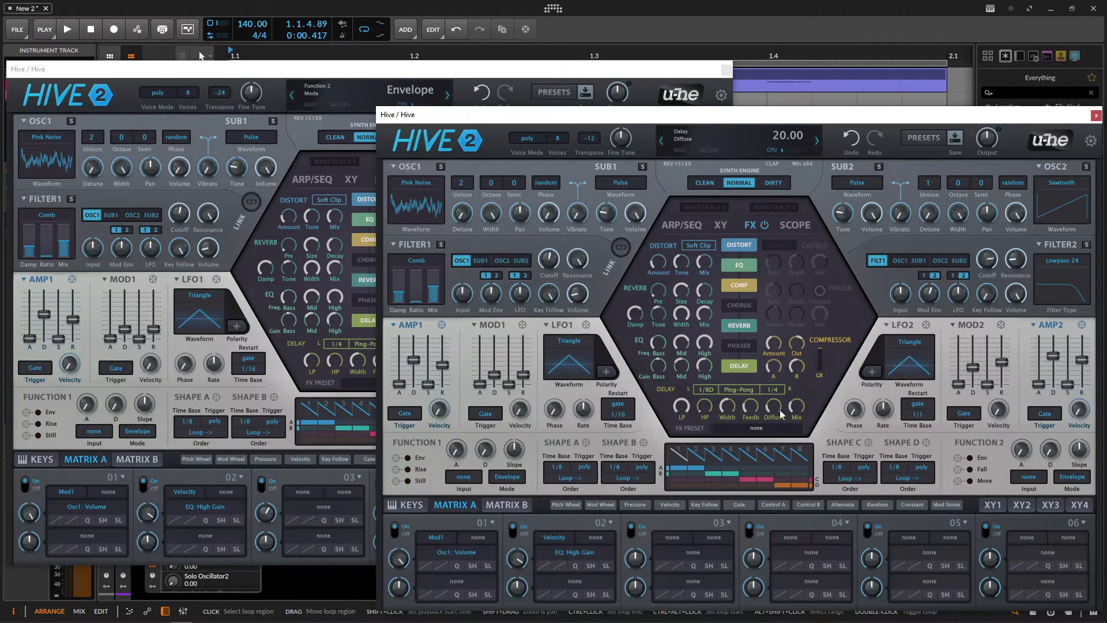
click(704, 392)
click(715, 514)
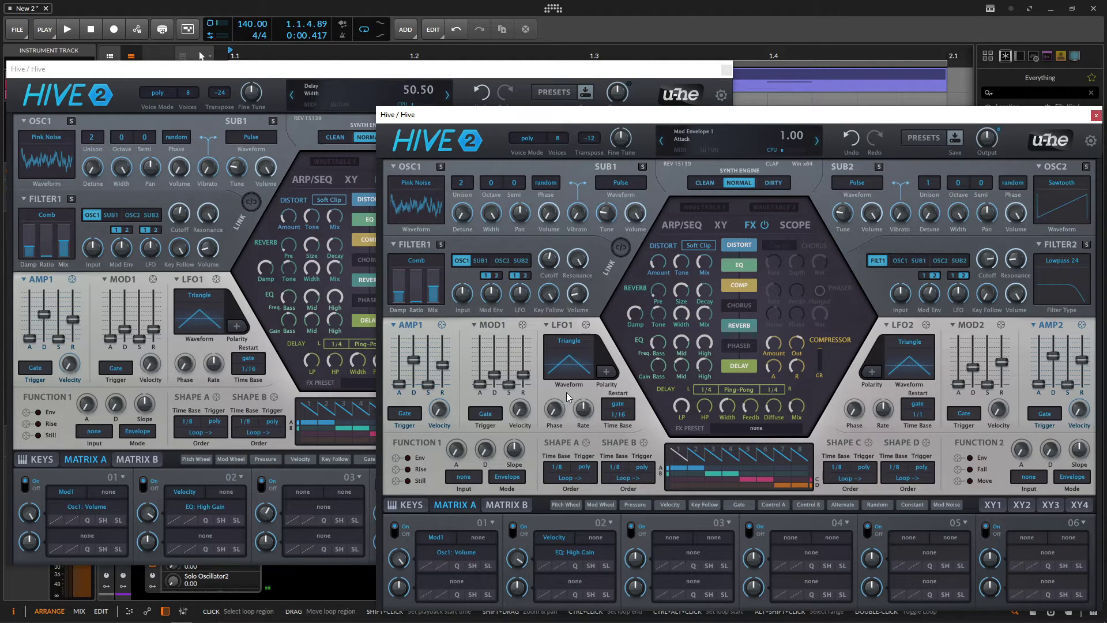
Step: Set delay low-pass to 65 and diffuse to 50, checking feedback against the reference
drag(678, 414, 693, 490)
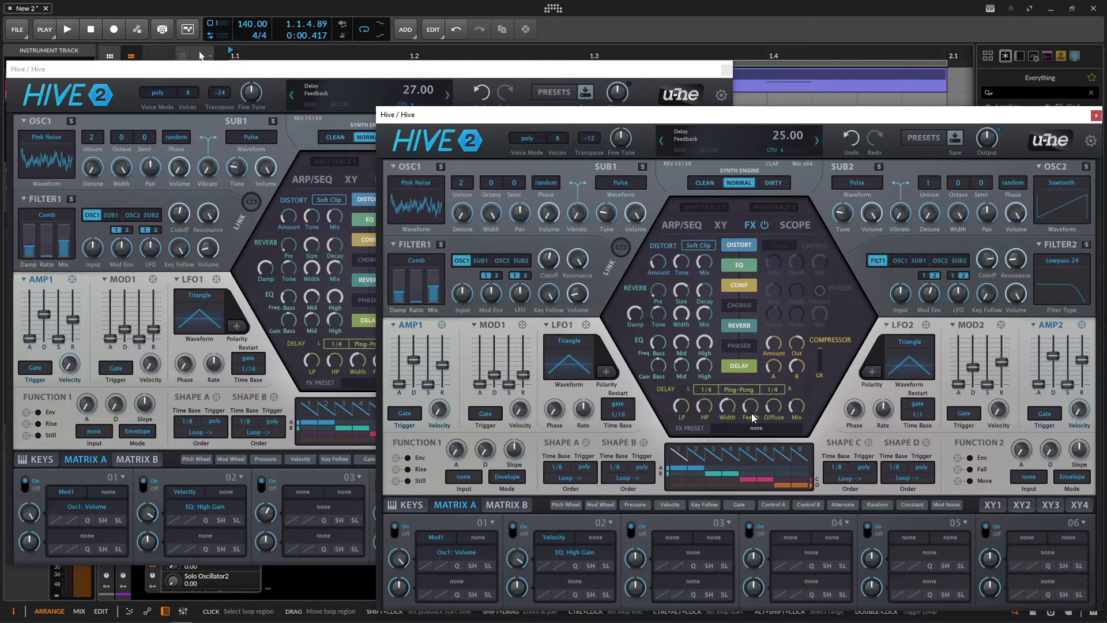
click(322, 385)
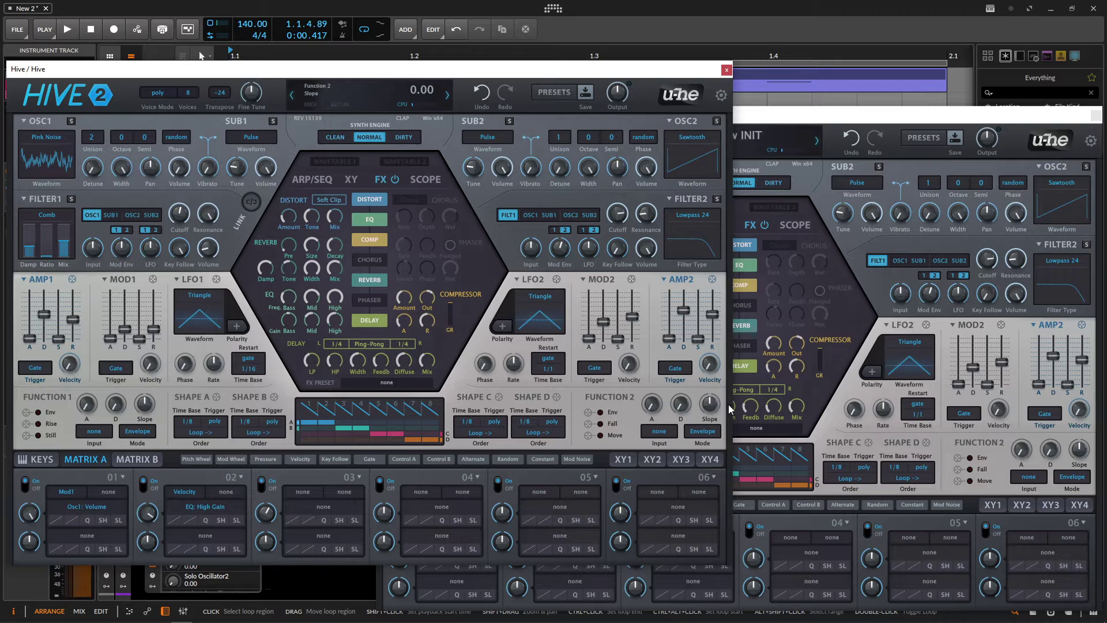
click(760, 412)
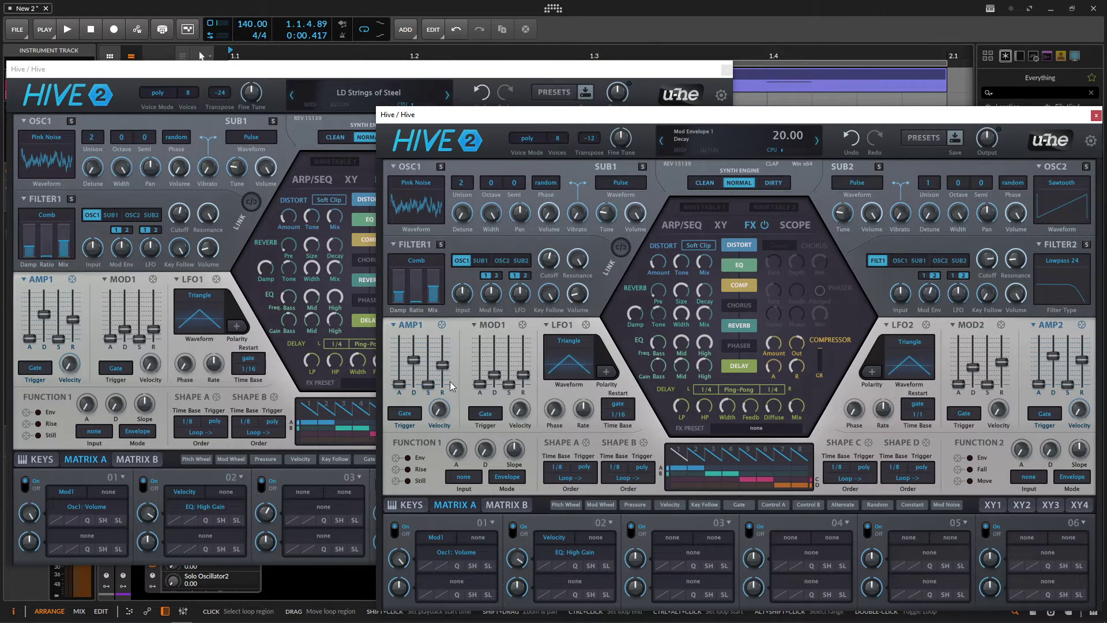
click(287, 381)
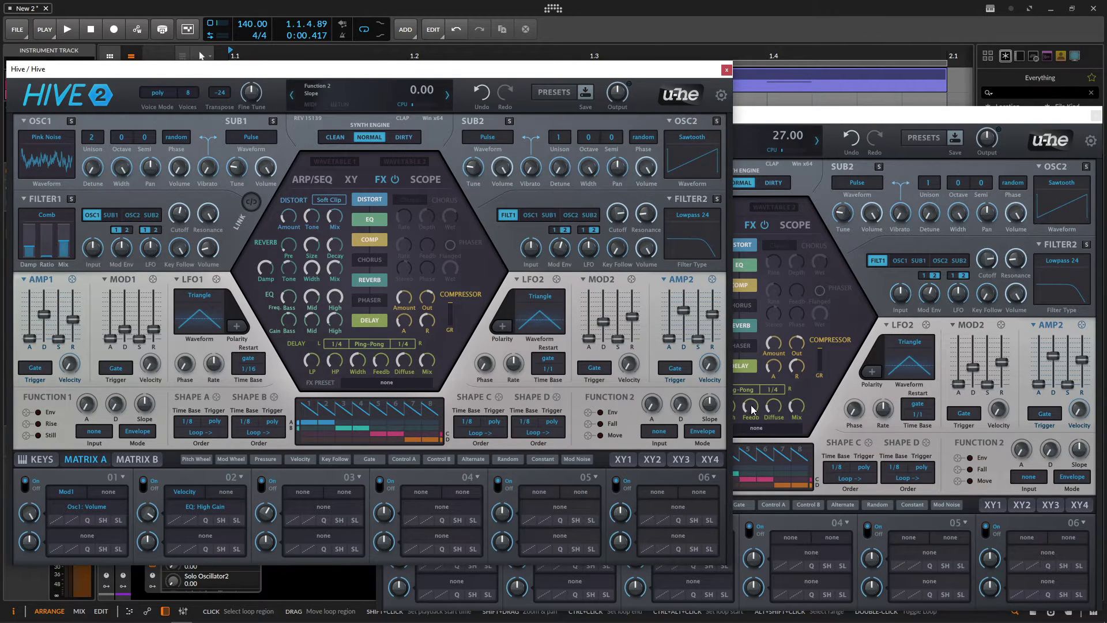
click(778, 411)
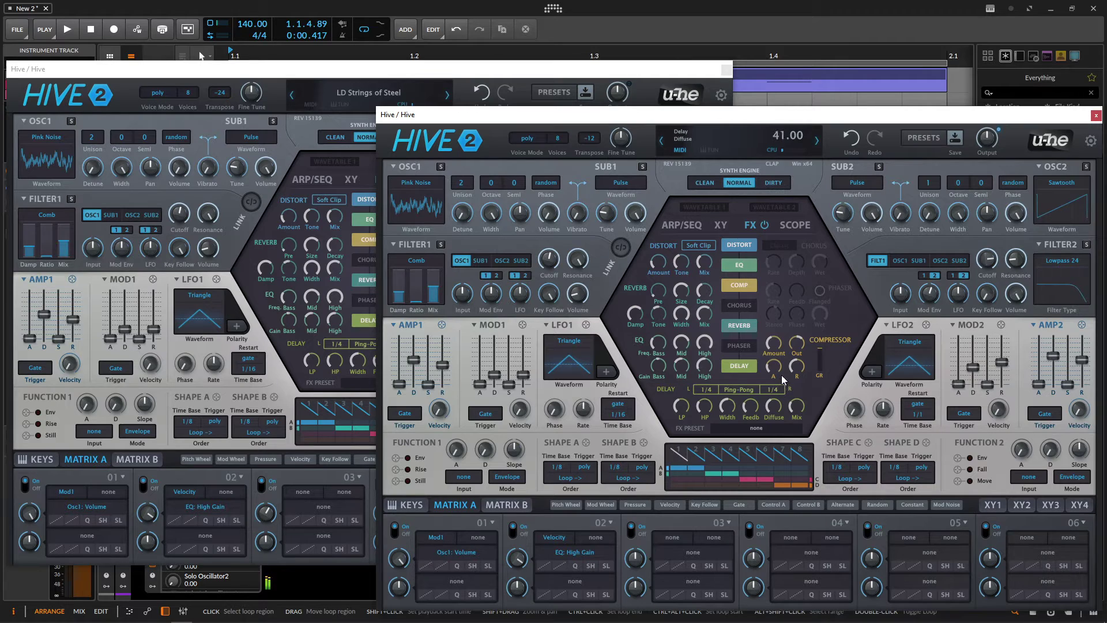
drag(783, 379, 784, 365)
click(282, 392)
click(359, 384)
click(282, 391)
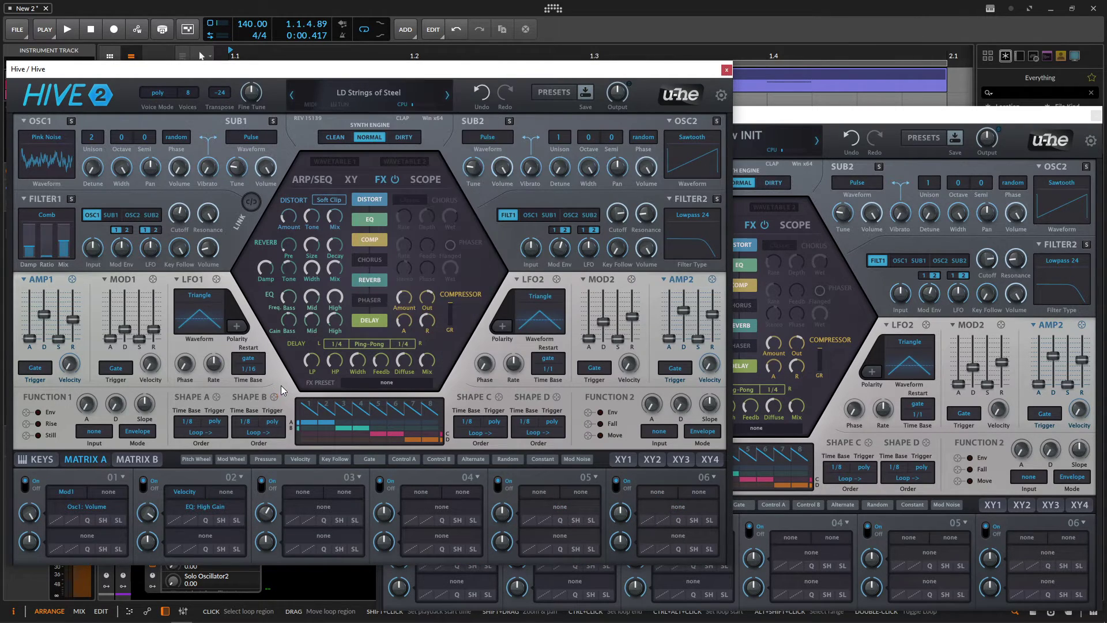
click(829, 421)
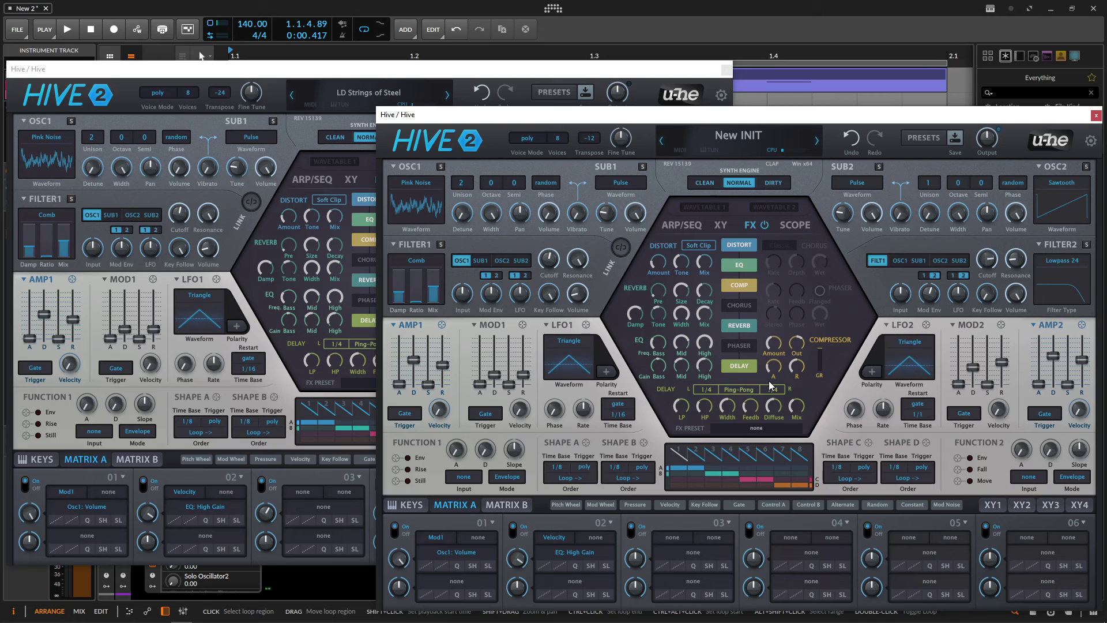
click(448, 67)
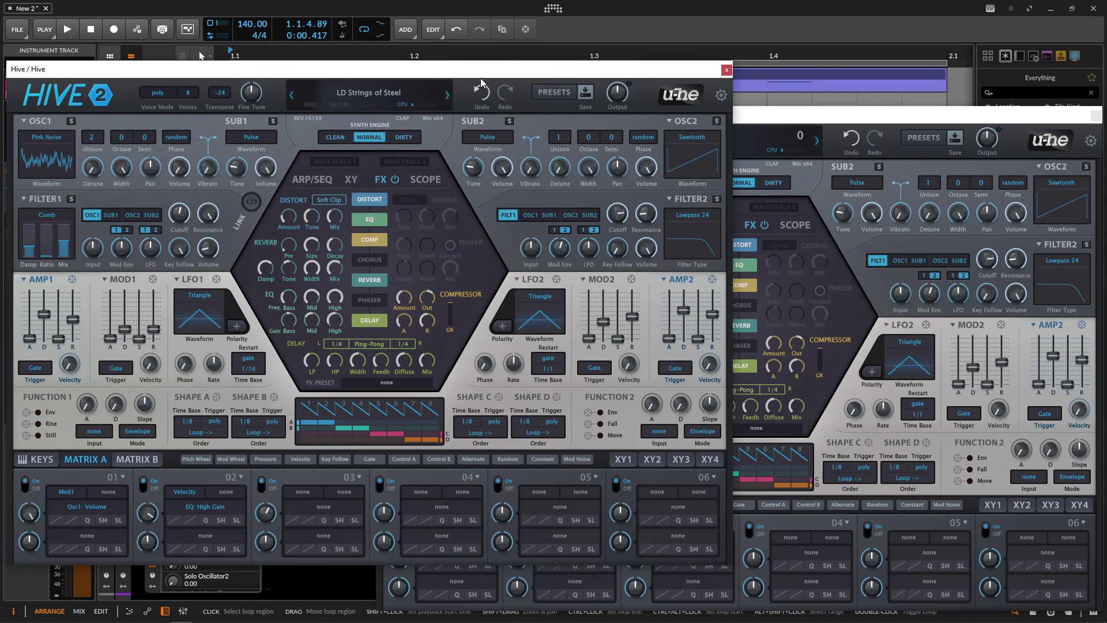